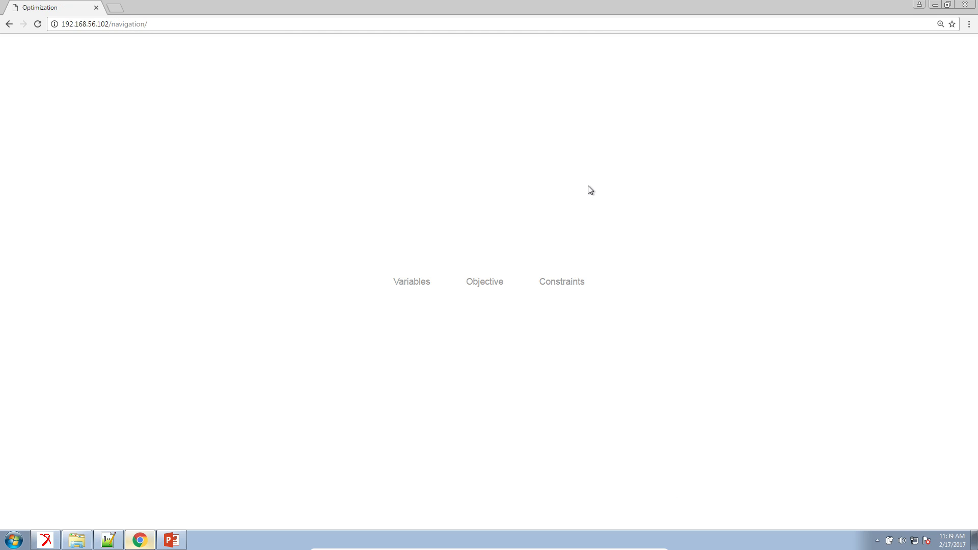
- Open the Constraints page and filter the response descriptions by "stress"
left_click(543, 285)
left_click(85, 187)
type("stress")
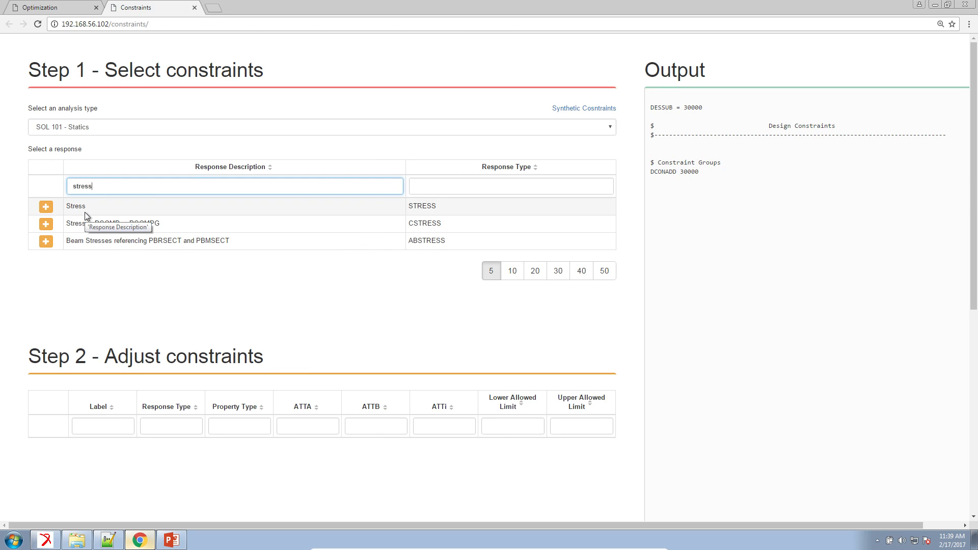
key("ctrl+plus")
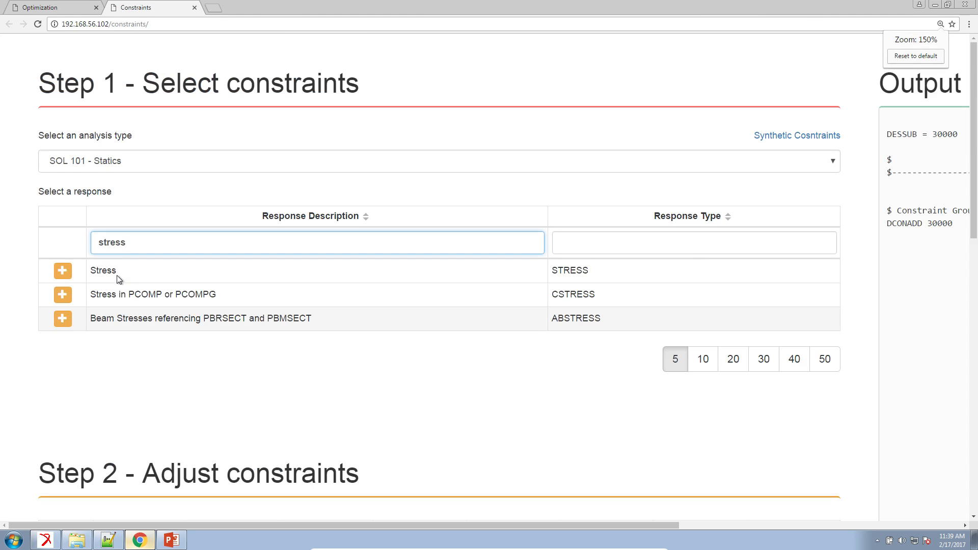
- Compare the filtered stress responses and add the plain Stress response as a constraint
left_click_drag(121, 294, 224, 294)
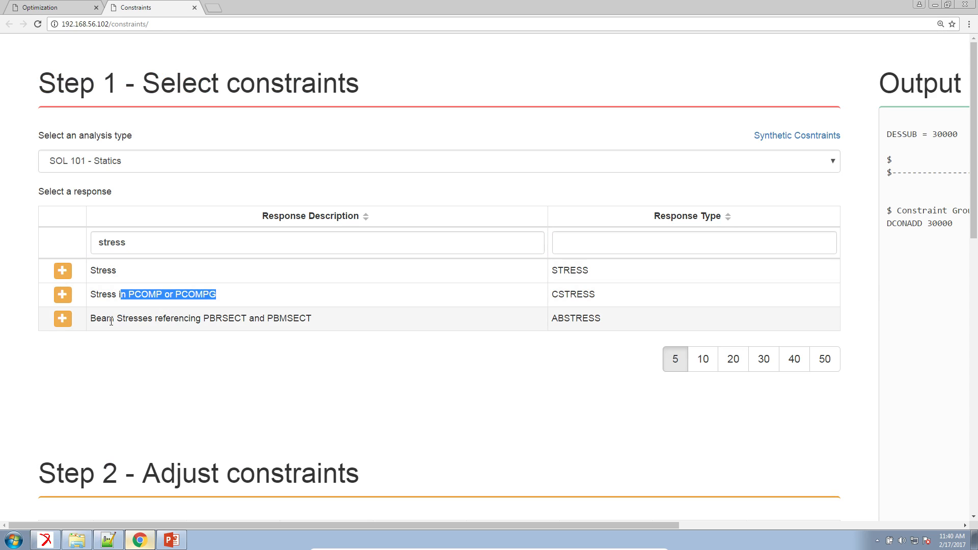
mouse_move(113, 320)
left_mouse_down()
mouse_move(280, 320)
mouse_move(107, 320)
left_mouse_up()
left_click(301, 321)
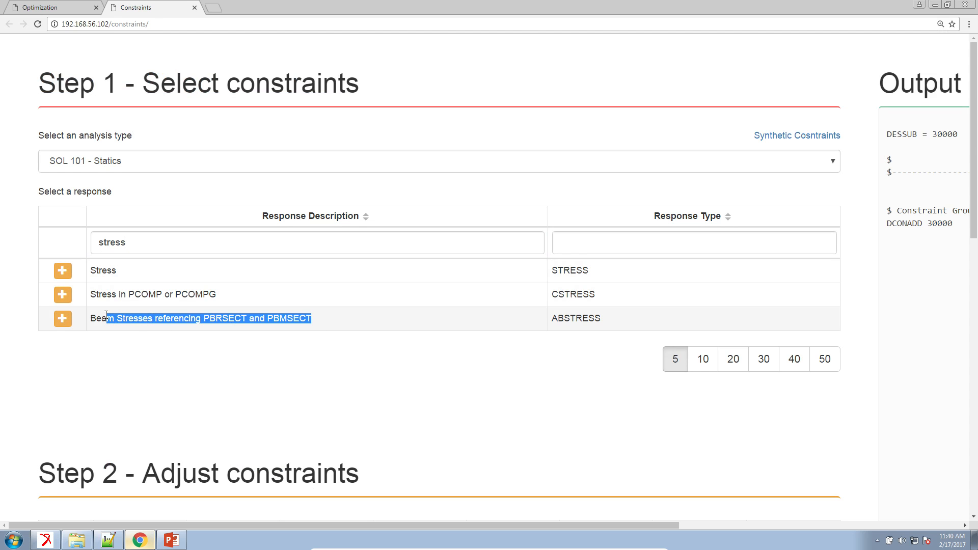
left_click(113, 275)
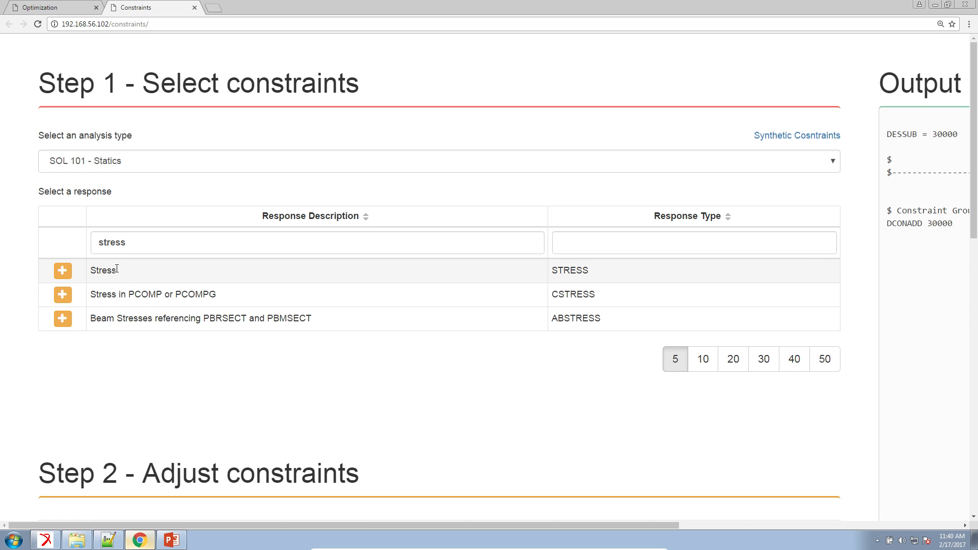
left_click_drag(117, 271, 92, 276)
scroll(91, 278, "down", 3)
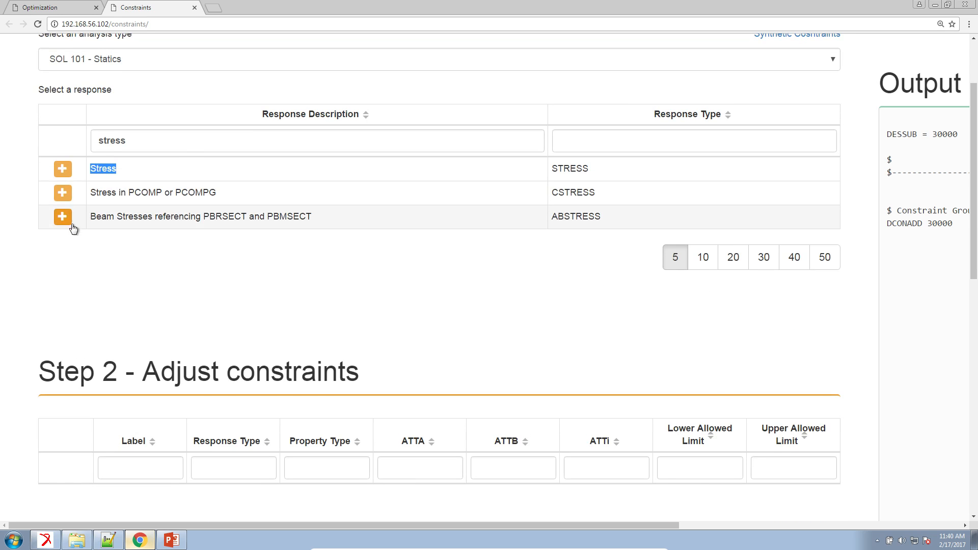
left_click(62, 118)
scroll(343, 461, "down", 1)
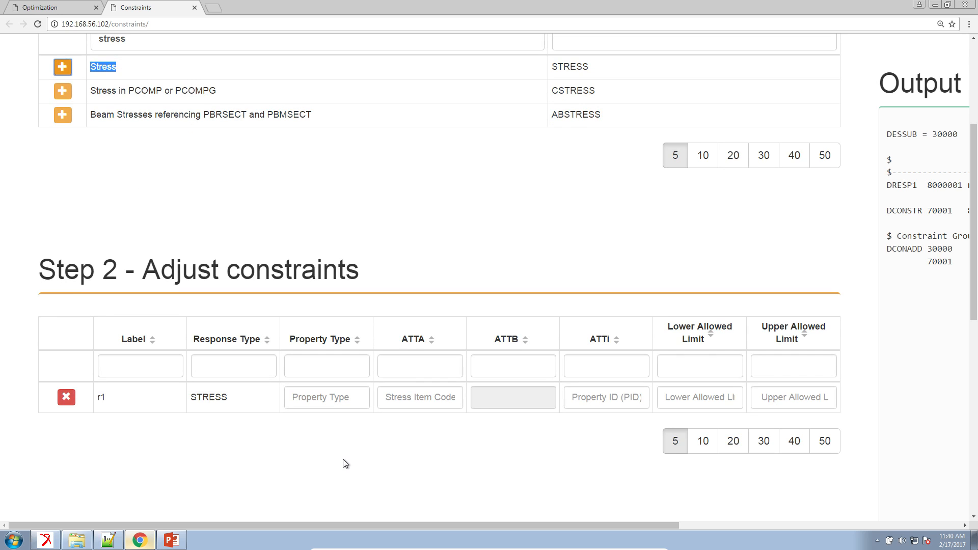
- Set the r1 stress constraint's property type to ELEM and its ATTi value to 10
left_click(332, 400)
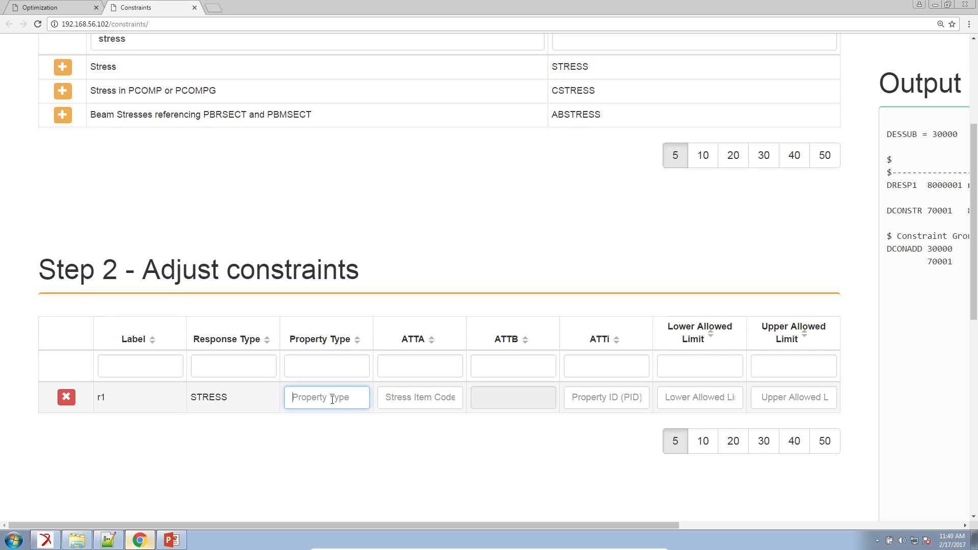
type("ELEM")
left_click(577, 402)
type("10")
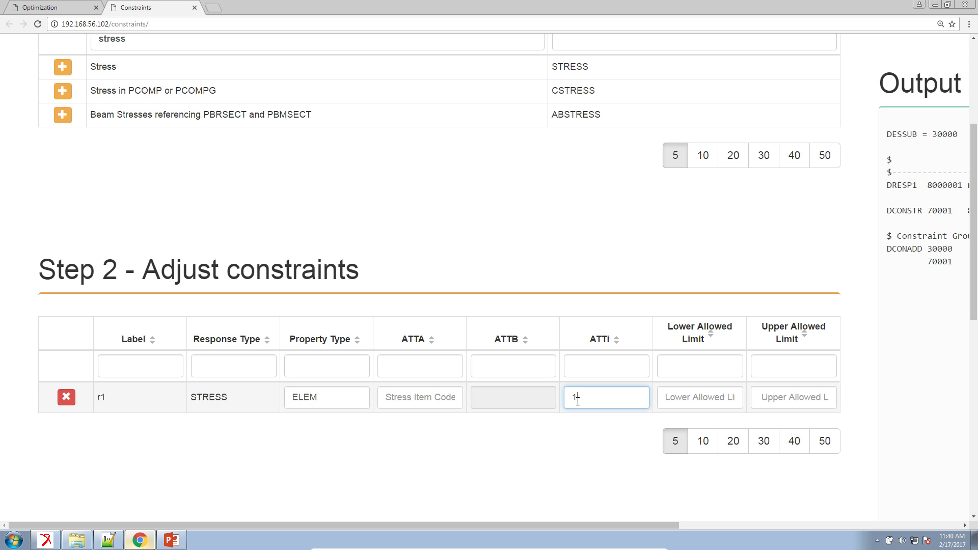
- Switch to Patran, clear the bending stress fringe plot and rotate the beam model
left_click(37, 543)
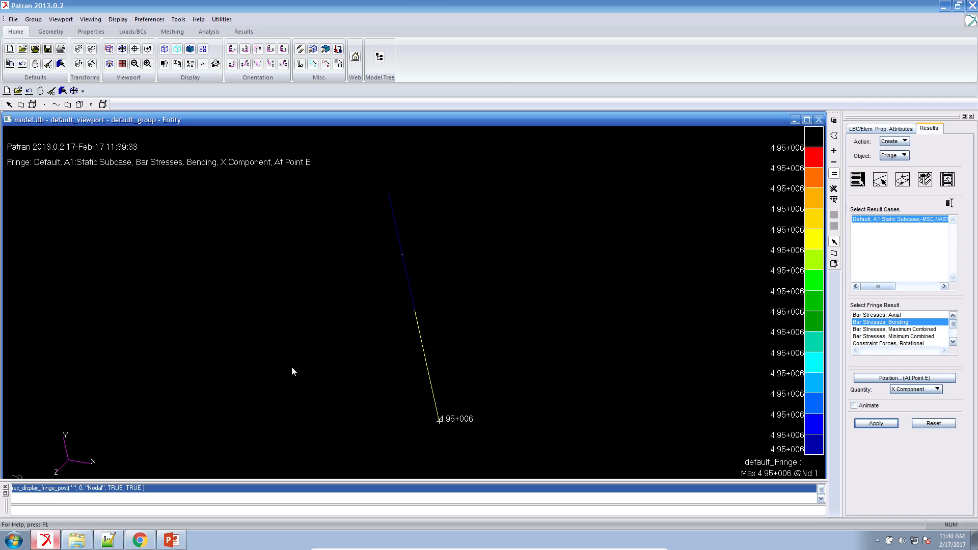
left_click(51, 90)
middle_click_drag(394, 224, 396, 201)
- Change the beam display to 1D:Line and show the element number labels along the beam
left_click(896, 129)
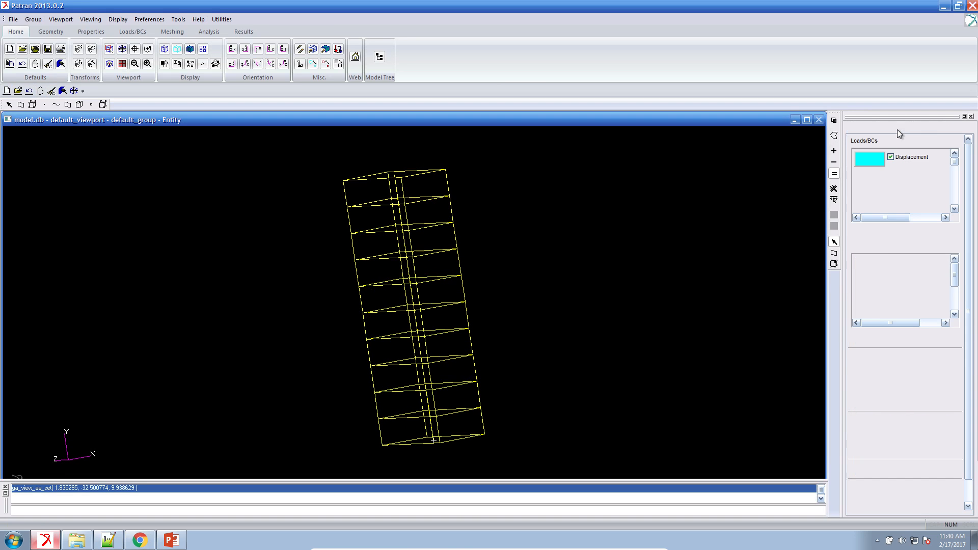
left_click(896, 429)
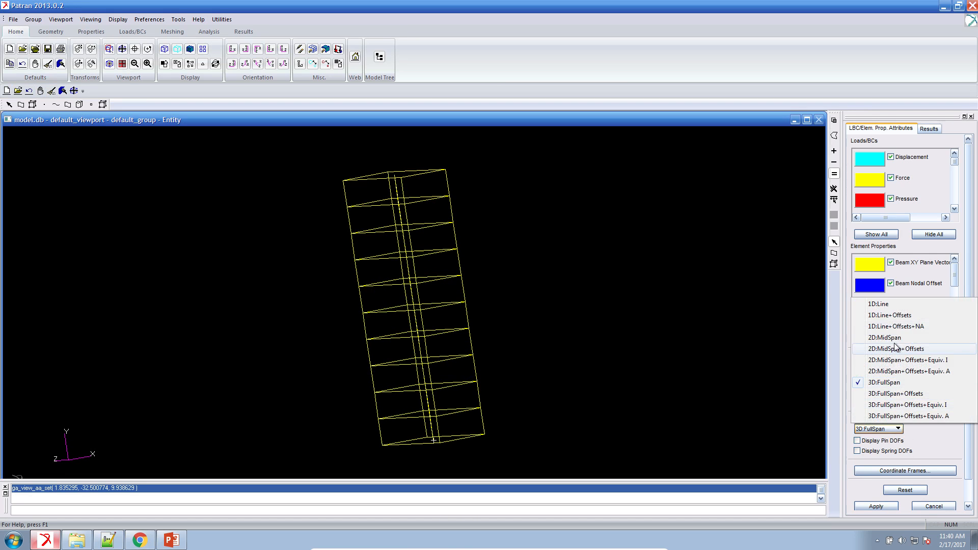
left_click(876, 304)
left_click(889, 506)
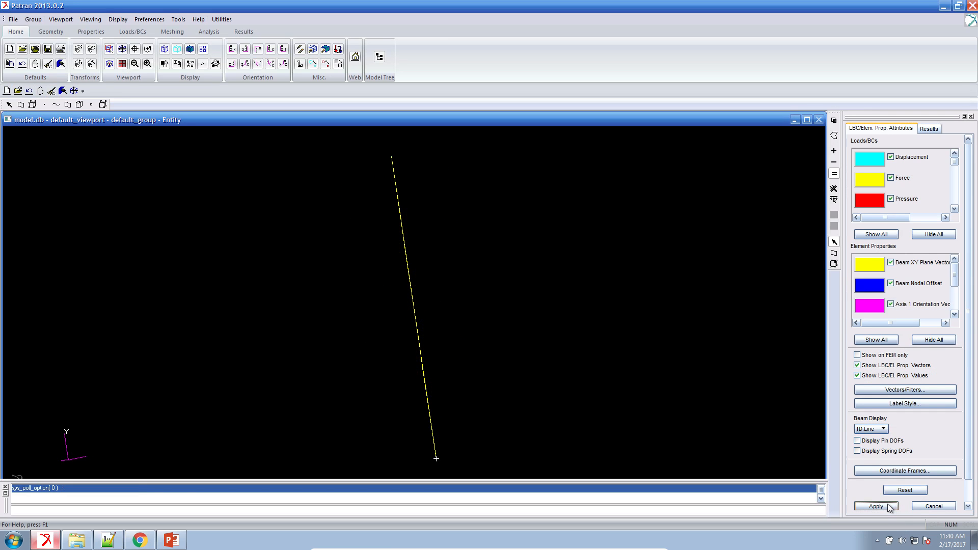
middle_click_drag(656, 387, 650, 380)
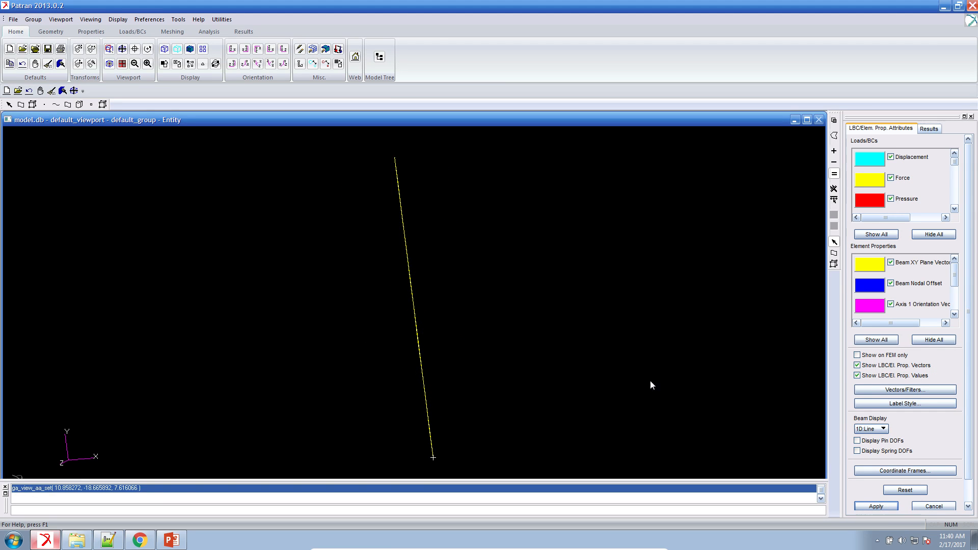
left_click(102, 104)
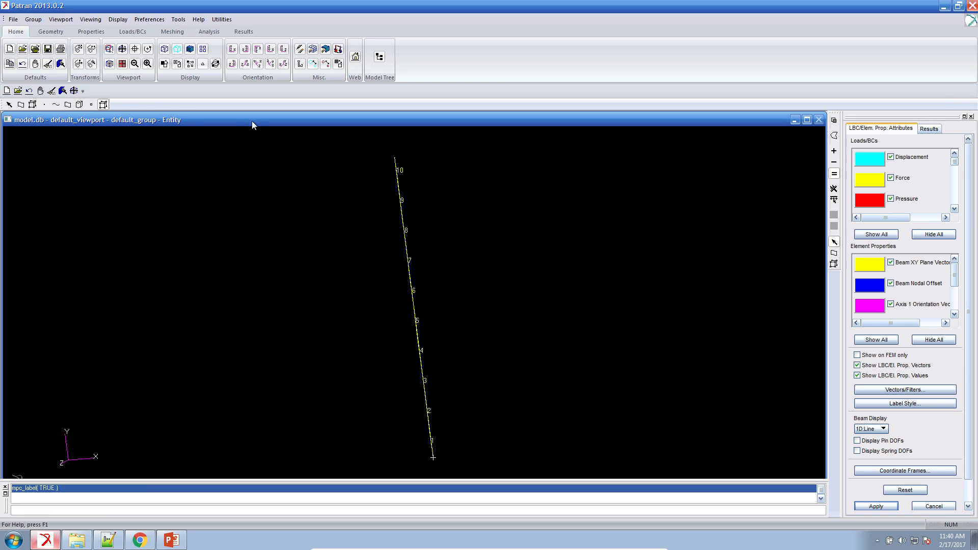
- Return to the Constraints page in Chrome and set r1's upper allowed limit to 6.0E6
left_click(172, 540)
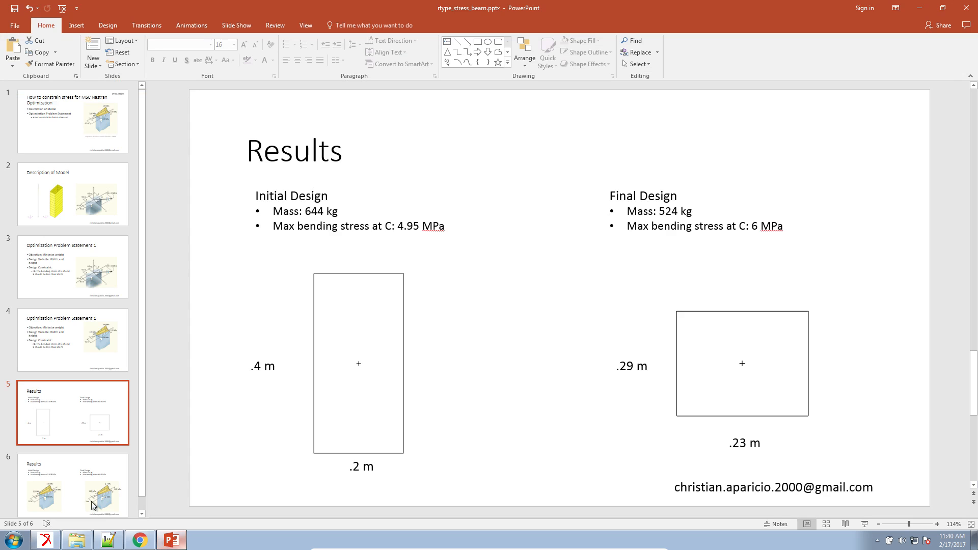
left_click(139, 540)
left_click(814, 401)
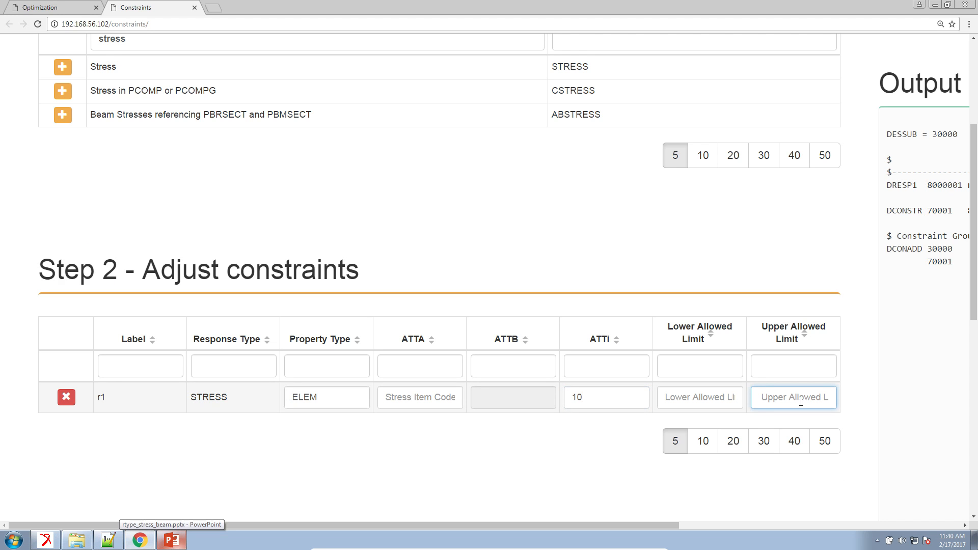
type("6.E6")
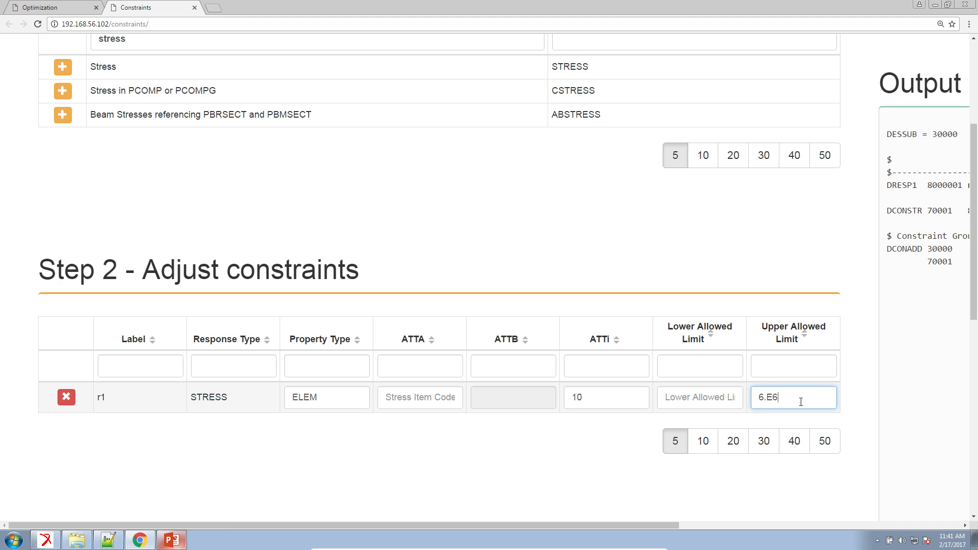
left_click_drag(765, 399, 769, 405)
left_click(767, 397)
type("0")
double_click(761, 398)
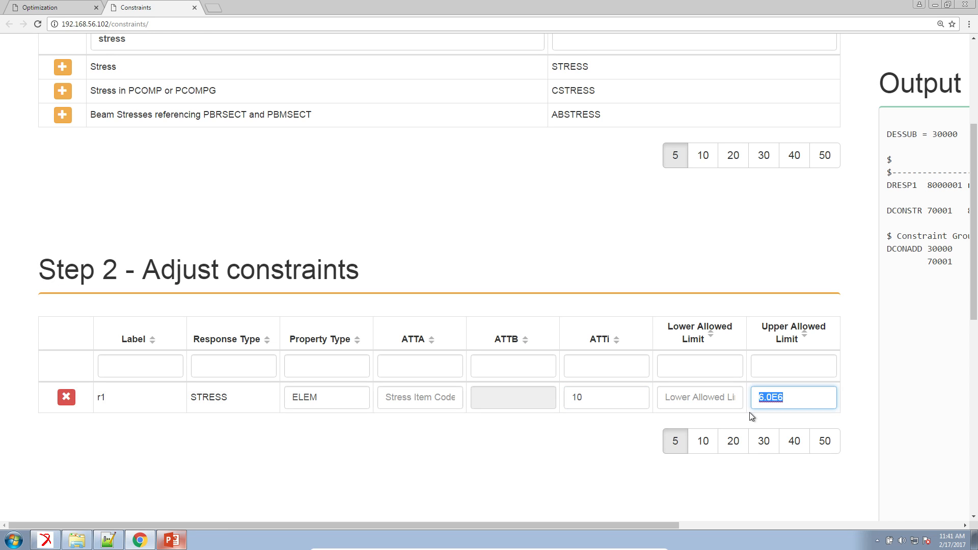
- Switch to model.bdf in Notepad++ and check which element type the beam uses for the ATTA stress item code
left_click(423, 400)
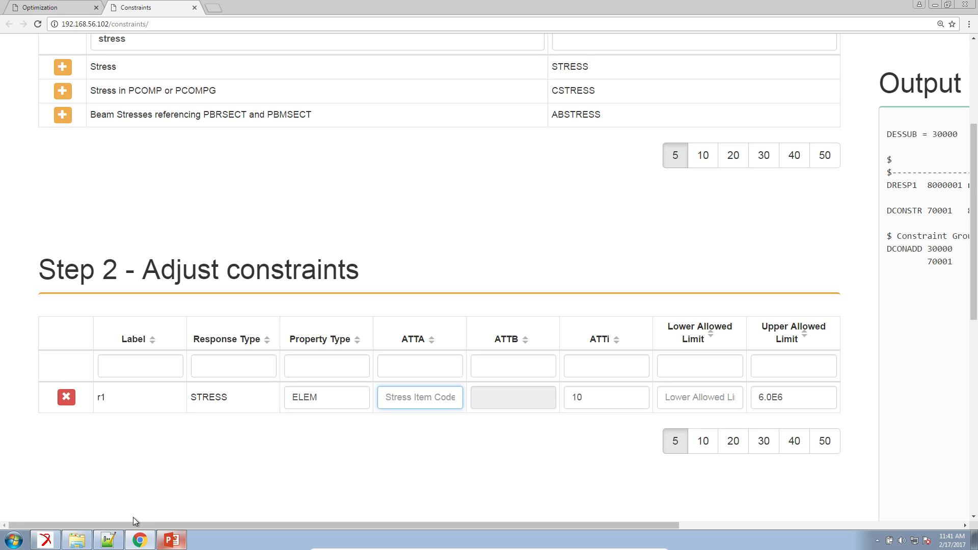
left_click(108, 540)
scroll(160, 421, "up", 13)
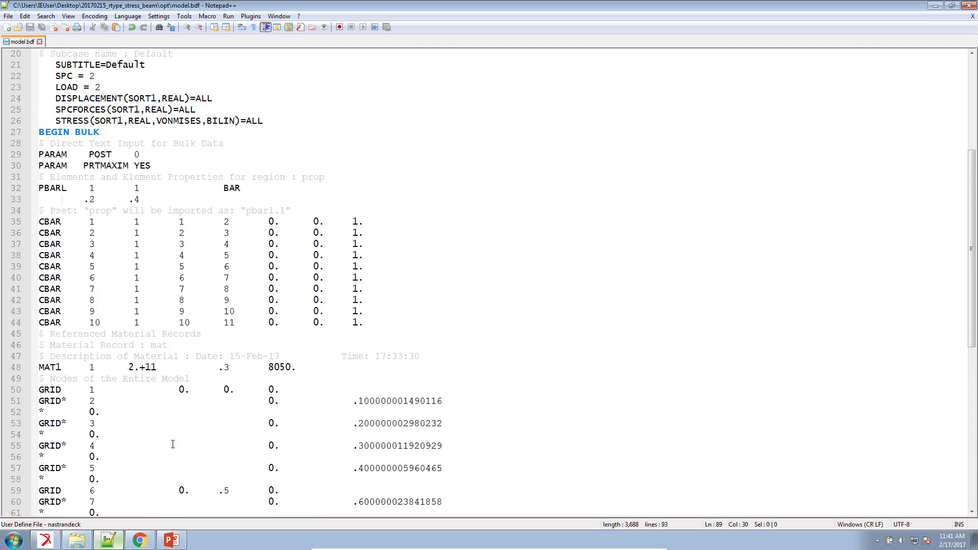
scroll(161, 421, "down", 3)
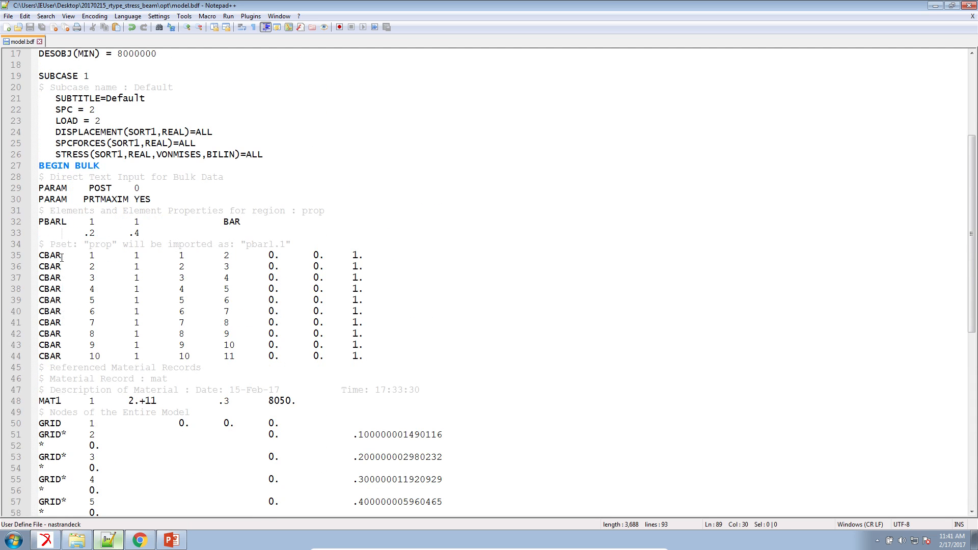
left_click_drag(61, 257, 40, 255)
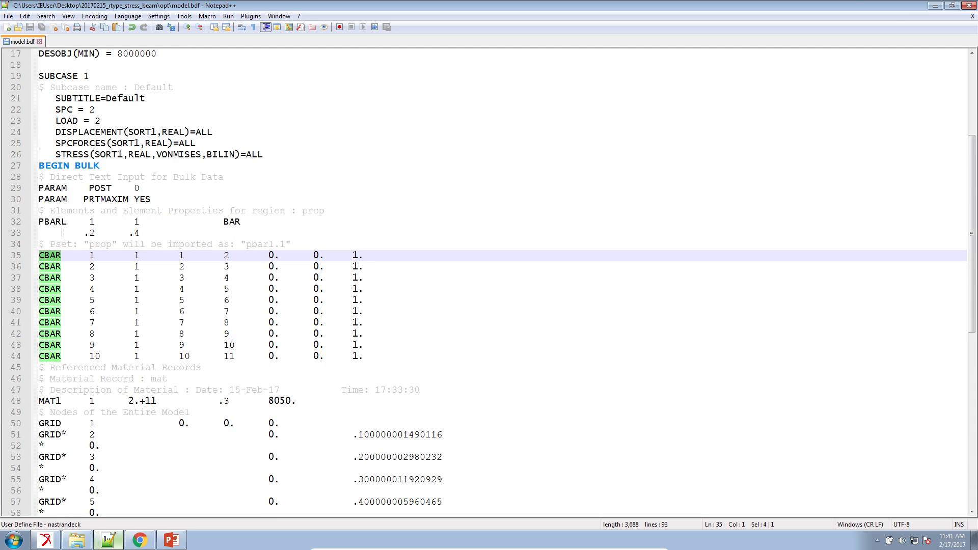
- Switch to the MSC Nastran Quick Reference Guide and examine Table 6-1, Element Stress-Strain Item Codes
key("alt+Tab")
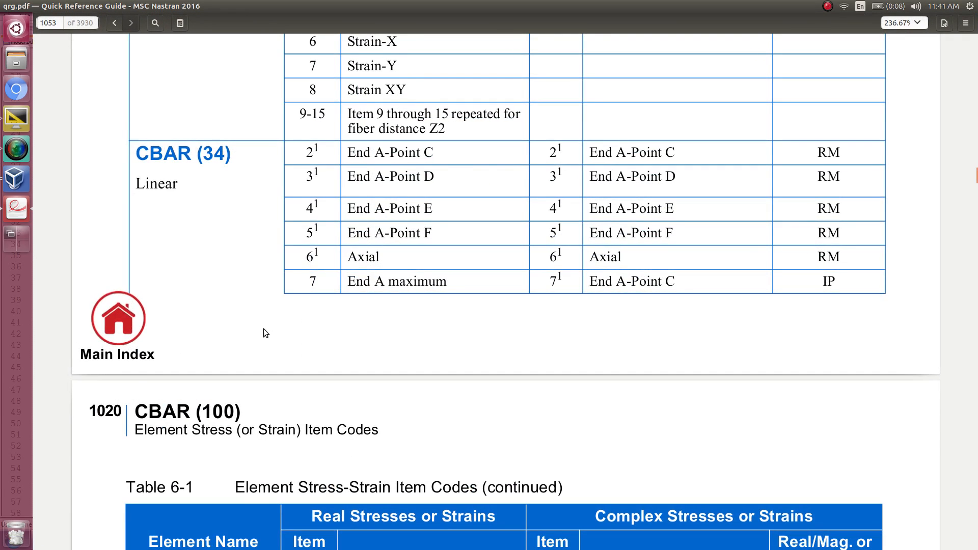
scroll(264, 329, "up", 8)
scroll(264, 328, "up", 10)
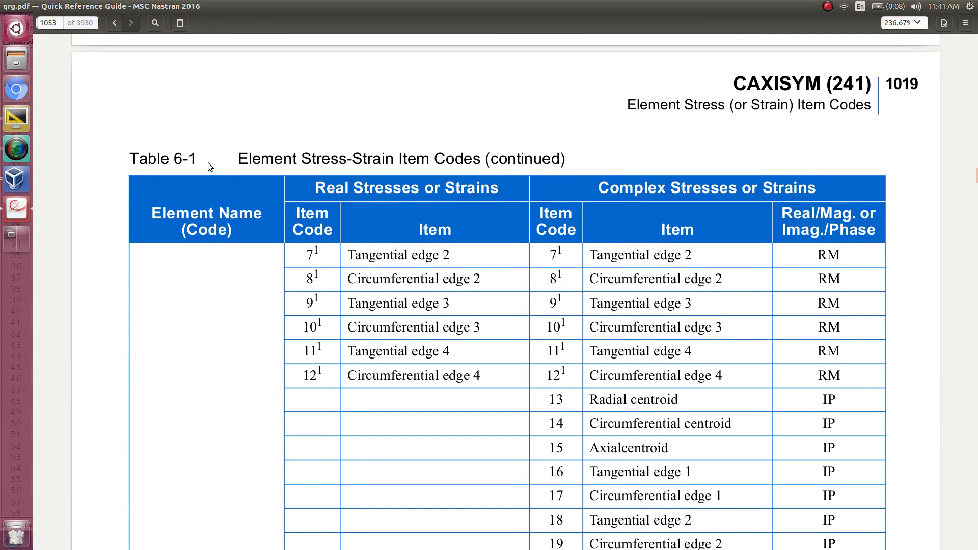
left_click_drag(247, 158, 408, 159)
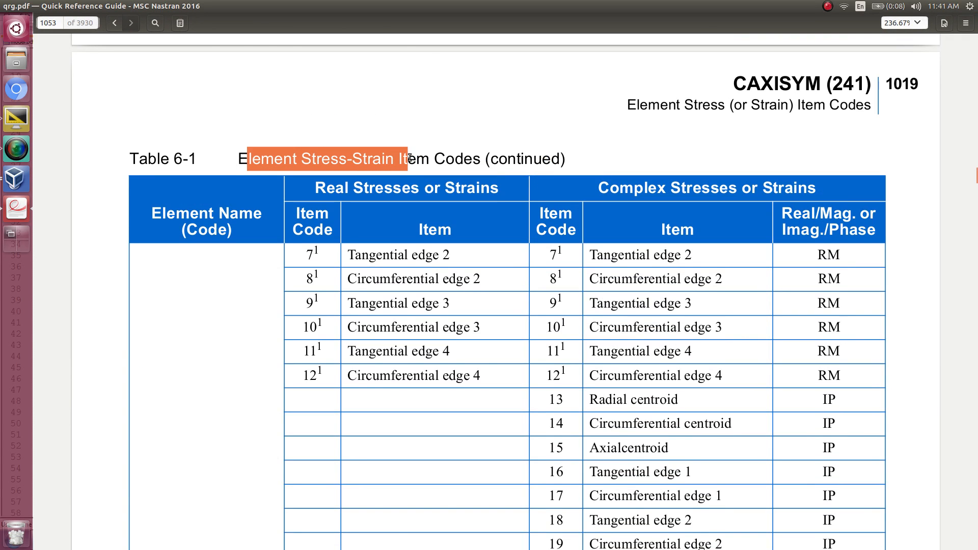
scroll(341, 317, "up", 10)
scroll(341, 317, "down", 6)
scroll(335, 316, "down", 20)
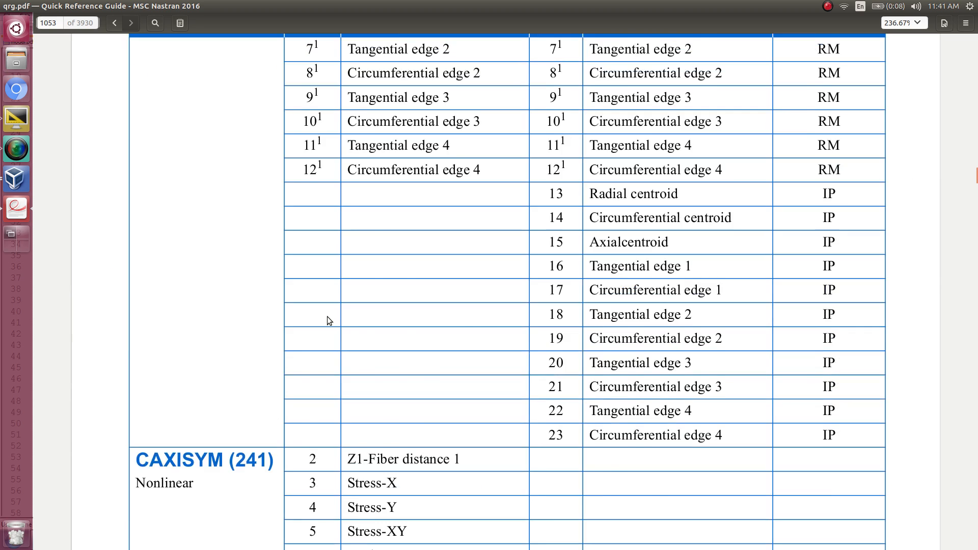
- Review the CBAR (100) intermediate stations and CBAR (238) arbitrary cross section entries in the item code table
scroll(246, 309, "down", 4)
scroll(246, 309, "down", 20)
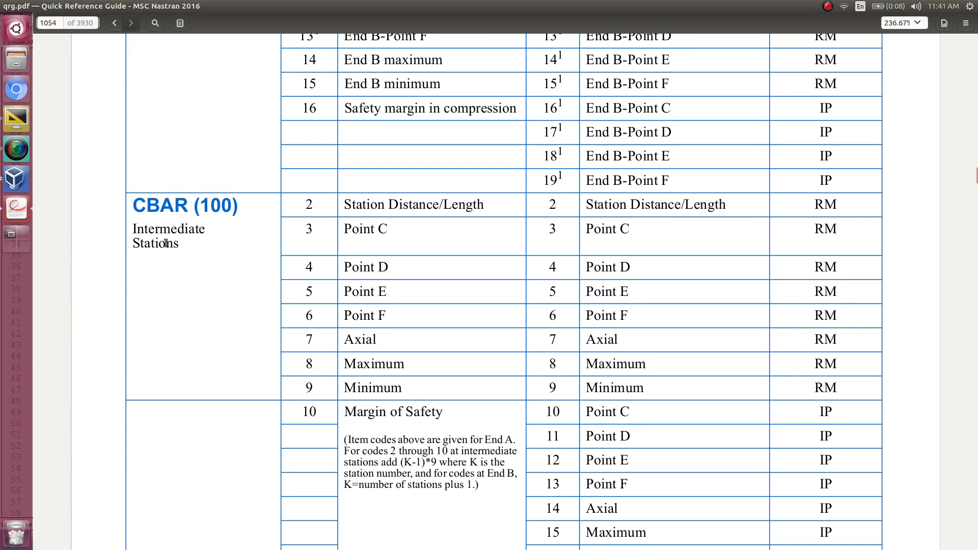
left_click_drag(139, 226, 178, 245)
scroll(173, 267, "down", 19)
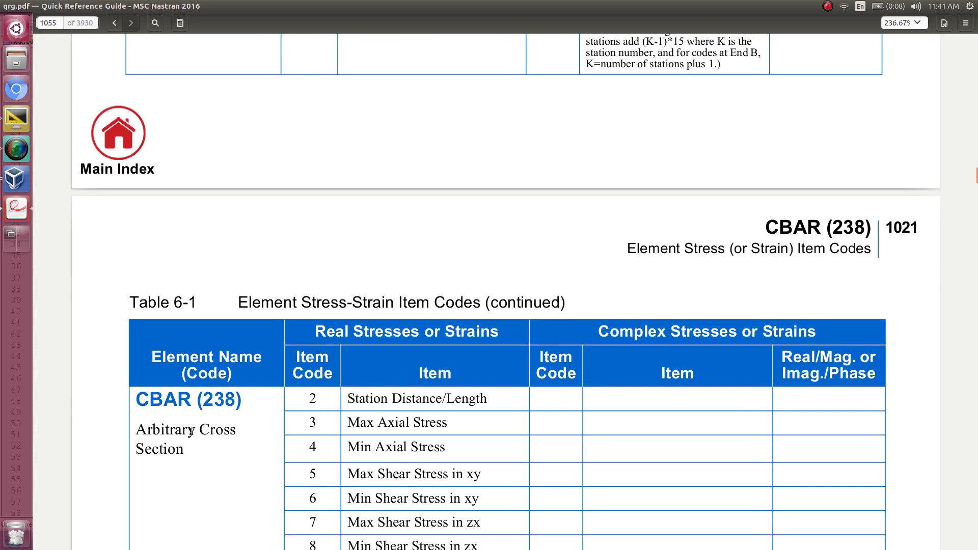
left_click_drag(185, 448, 163, 433)
scroll(167, 438, "up", 15)
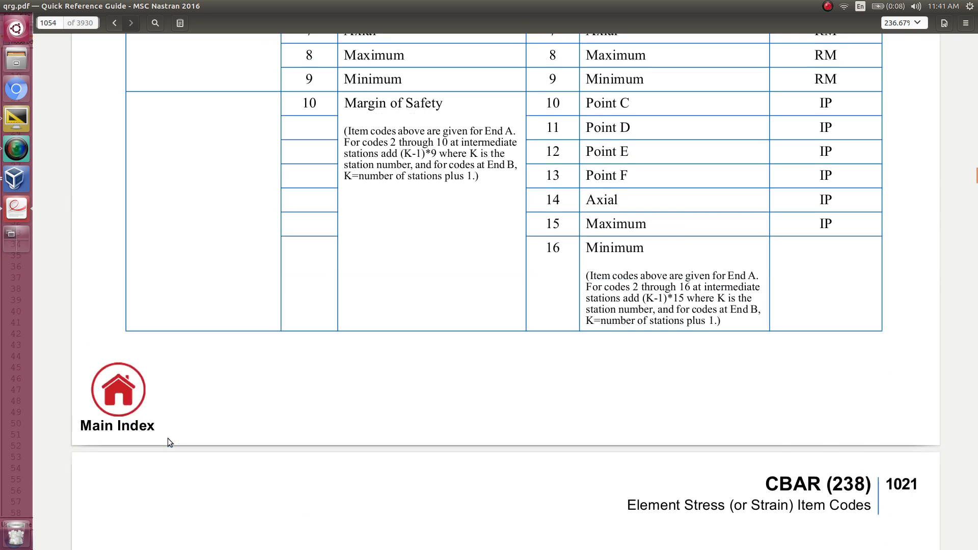
- Examine the CBAR (34) linear entry in Table 6-1, comparing its End A and End B real stress item codes
scroll(168, 439, "up", 20)
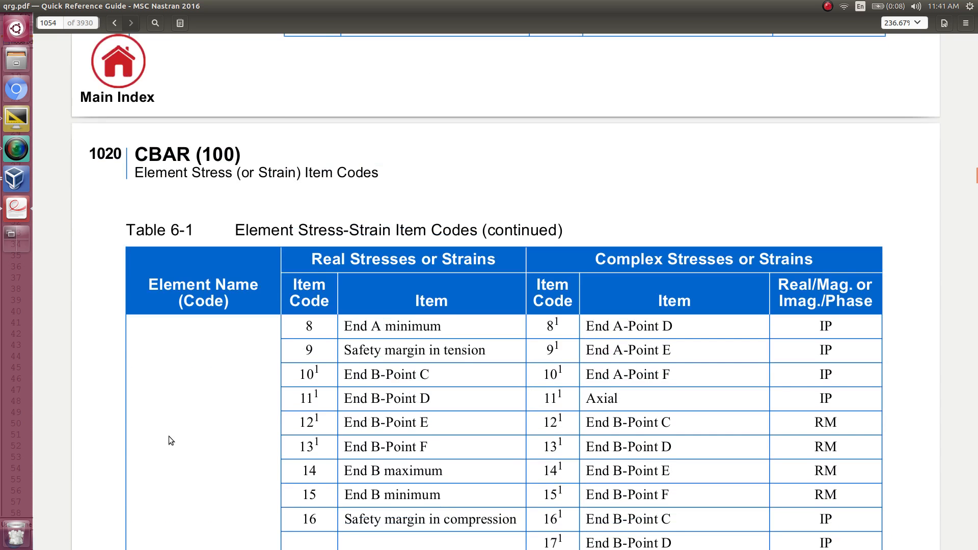
scroll(176, 204, "up", 5)
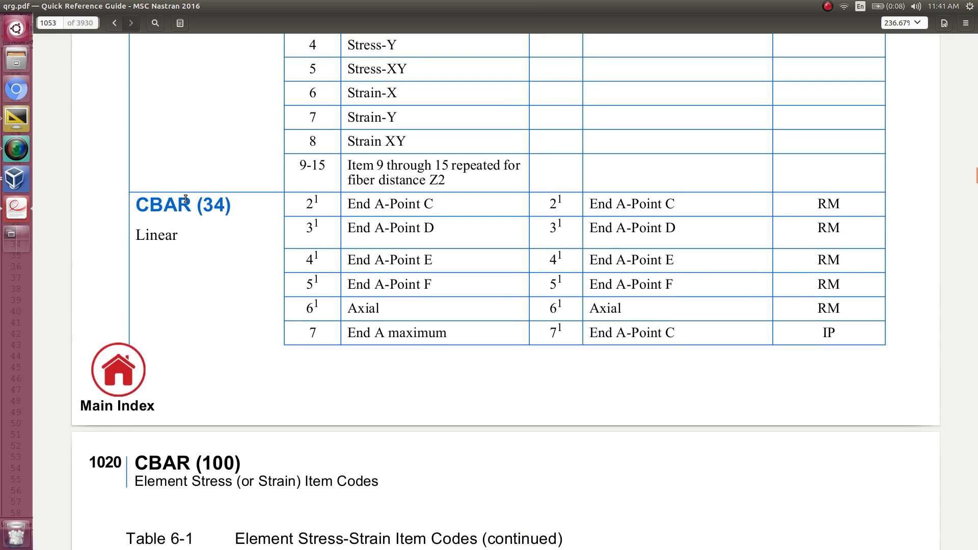
left_click_drag(204, 203, 215, 203)
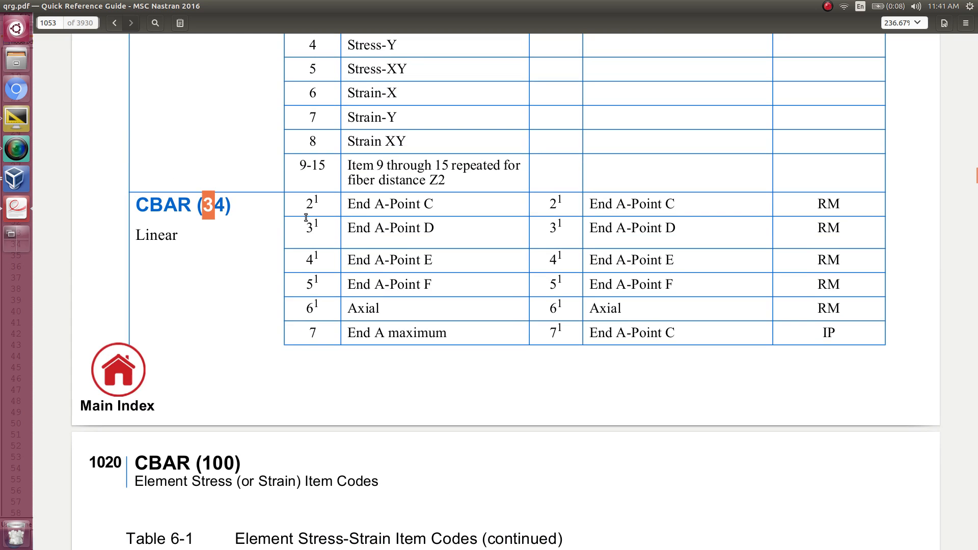
left_click(351, 204)
scroll(346, 229, "down", 3)
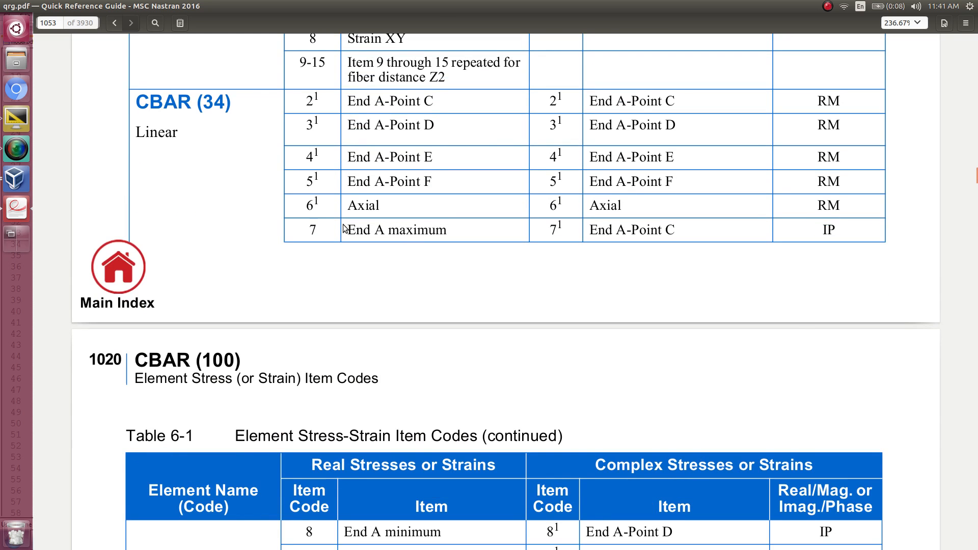
scroll(356, 214, "down", 9)
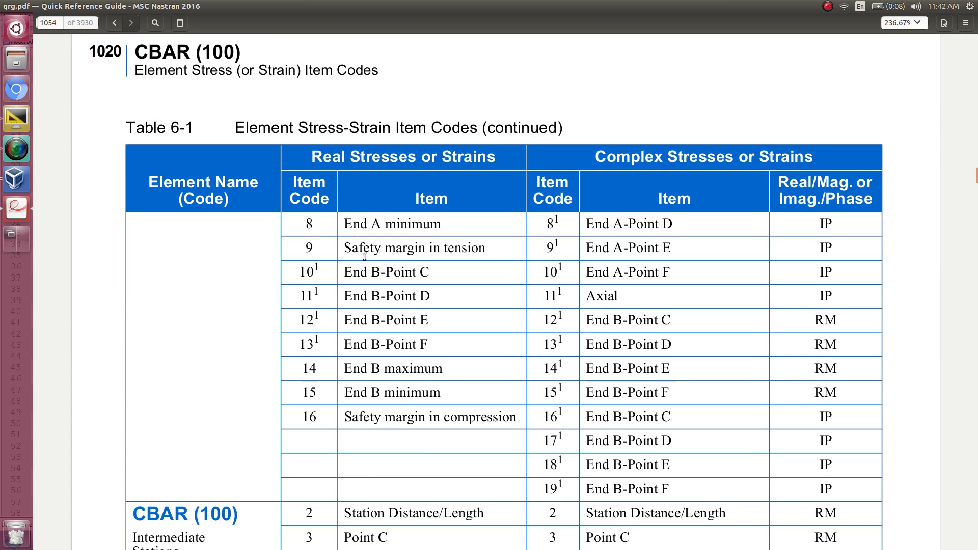
scroll(371, 320, "up", 9)
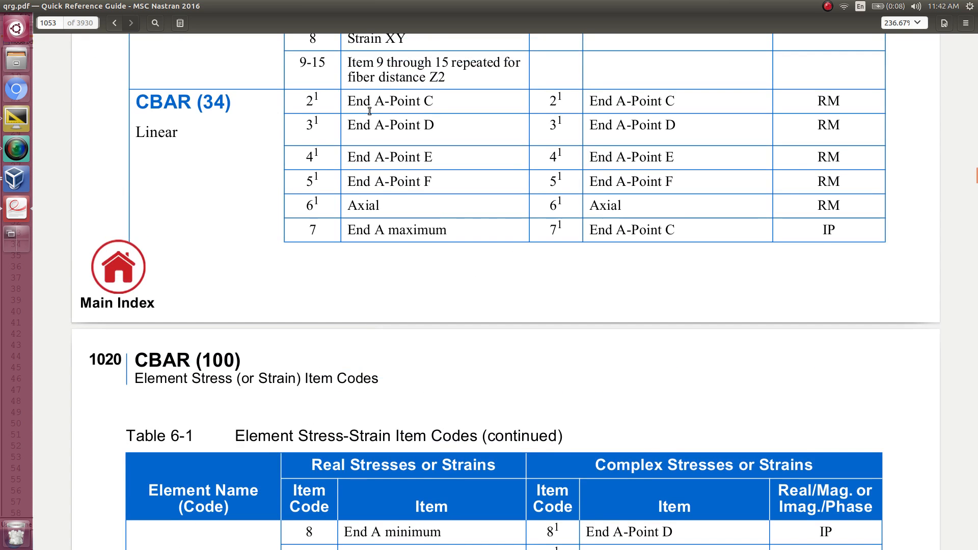
left_click_drag(347, 101, 378, 102)
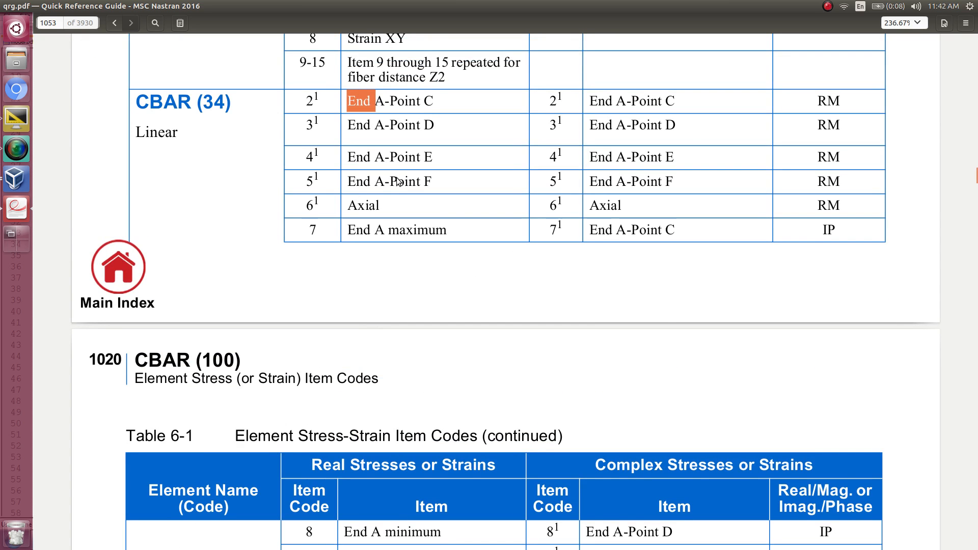
scroll(368, 316, "down", 9)
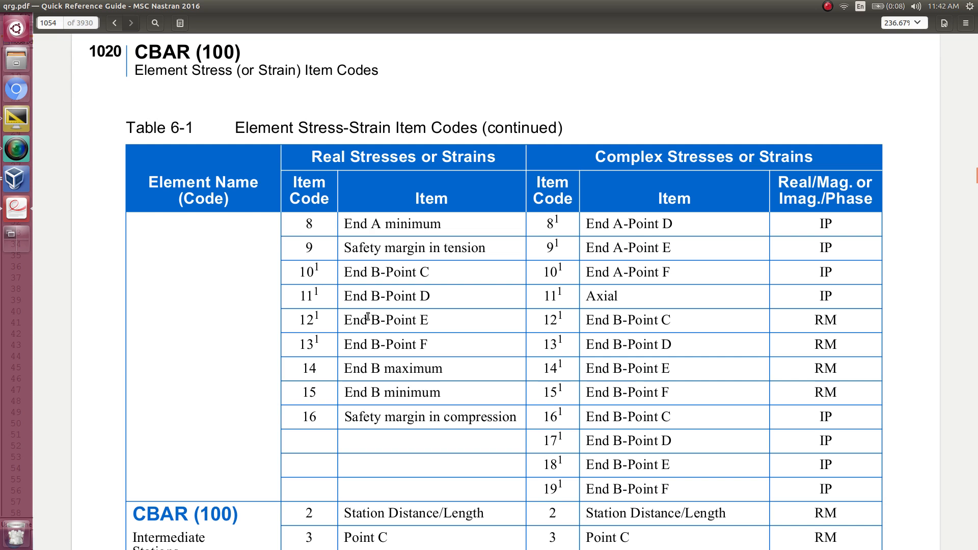
- Switch to Patran and show the MSC.Nastran element coordinate system for element 10 in the viewport
left_click(16, 188)
left_click(46, 540)
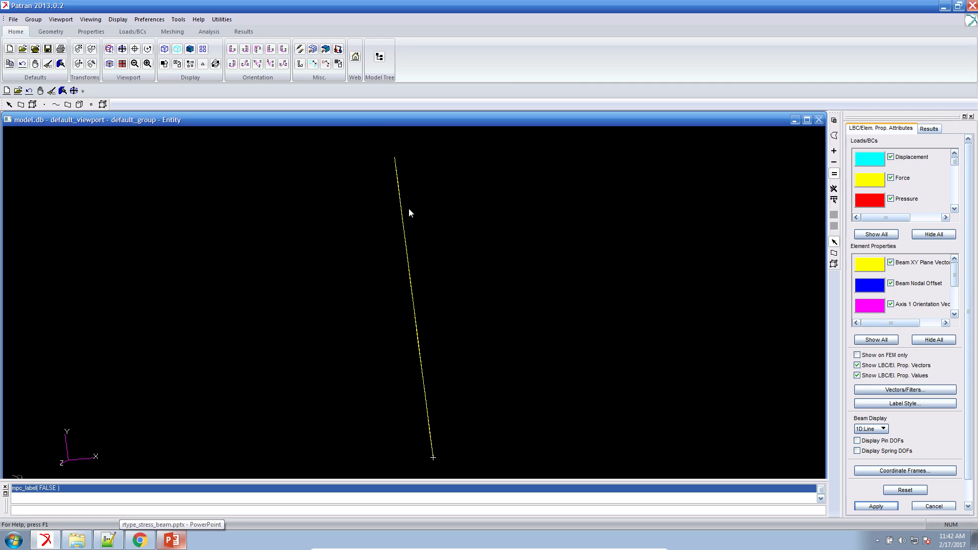
left_click(166, 33)
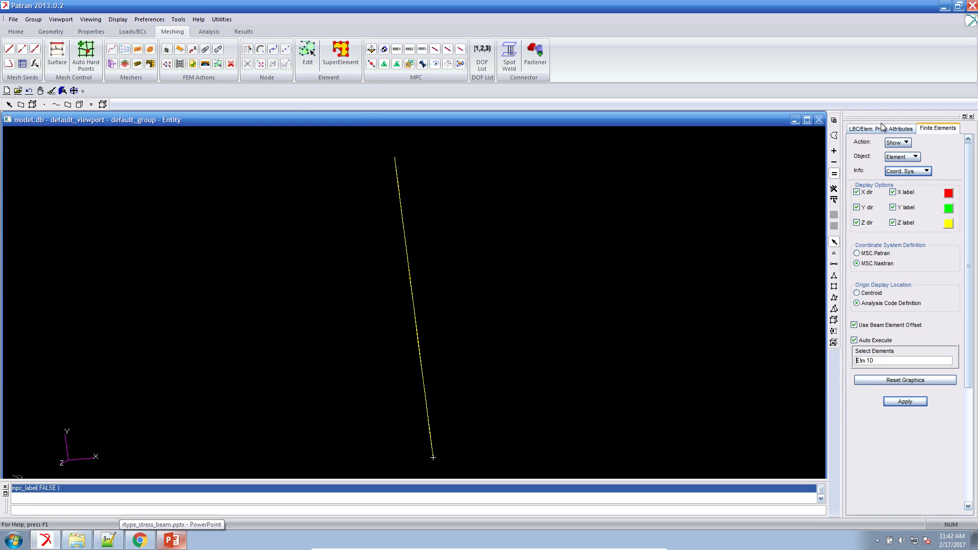
left_click(905, 143)
left_click(910, 245)
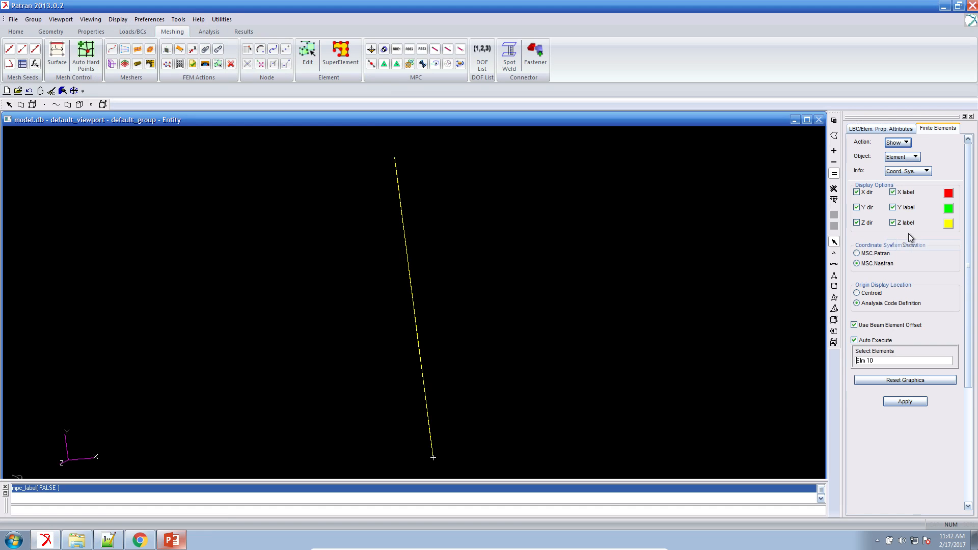
left_click(872, 360)
left_click(397, 168)
middle_click_drag(437, 228, 394, 234)
scroll(438, 220, "down", 2)
scroll(450, 218, "up", 6)
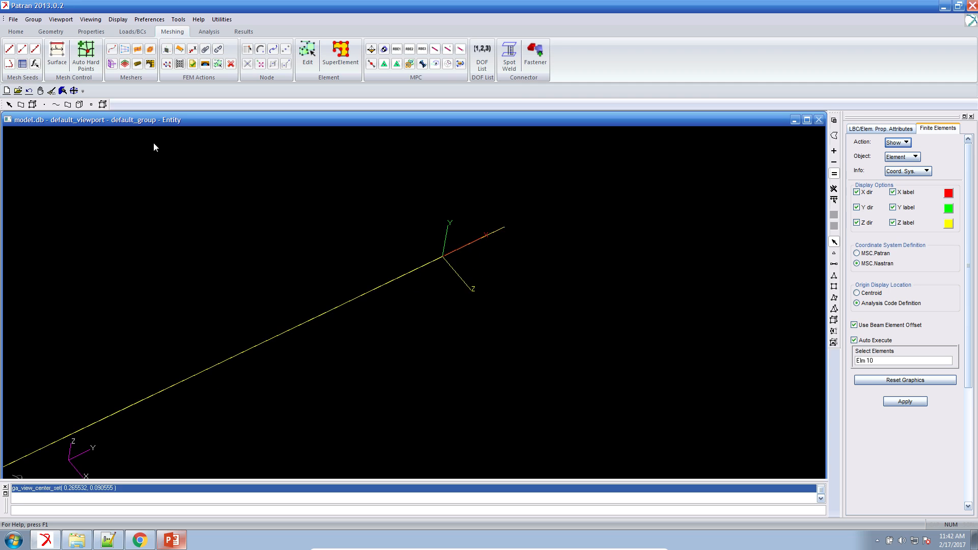
- Turn on the element labels, redisplay element 10's coordinate system and examine which end of the beam element is End B
left_click(103, 103)
scroll(619, 266, "up", 3)
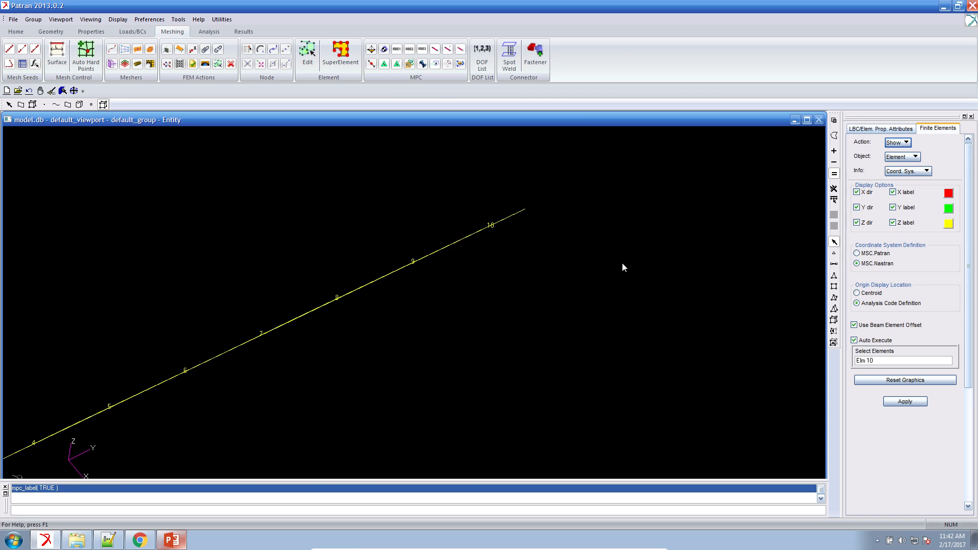
left_click(892, 401)
scroll(674, 310, "down", 2)
scroll(636, 332, "down", 4)
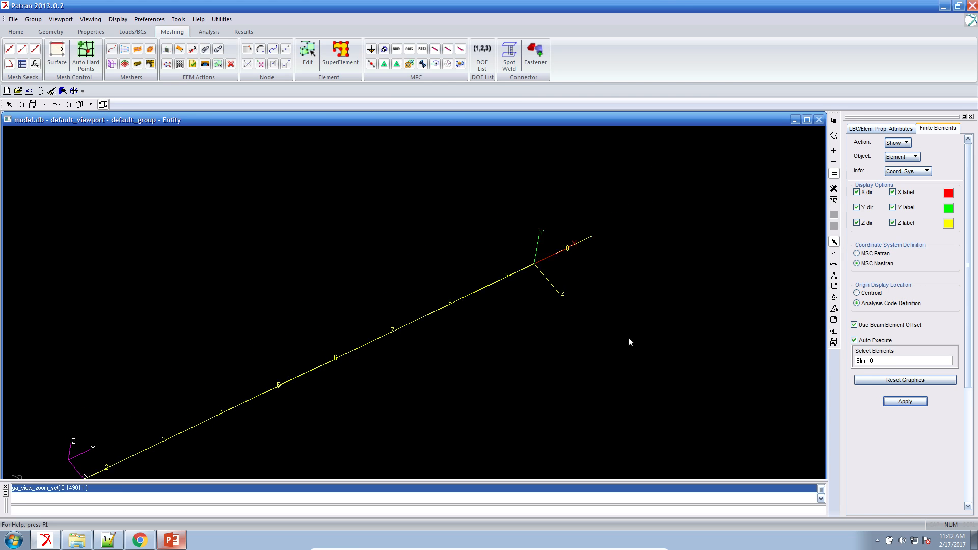
scroll(596, 341, "up", 5)
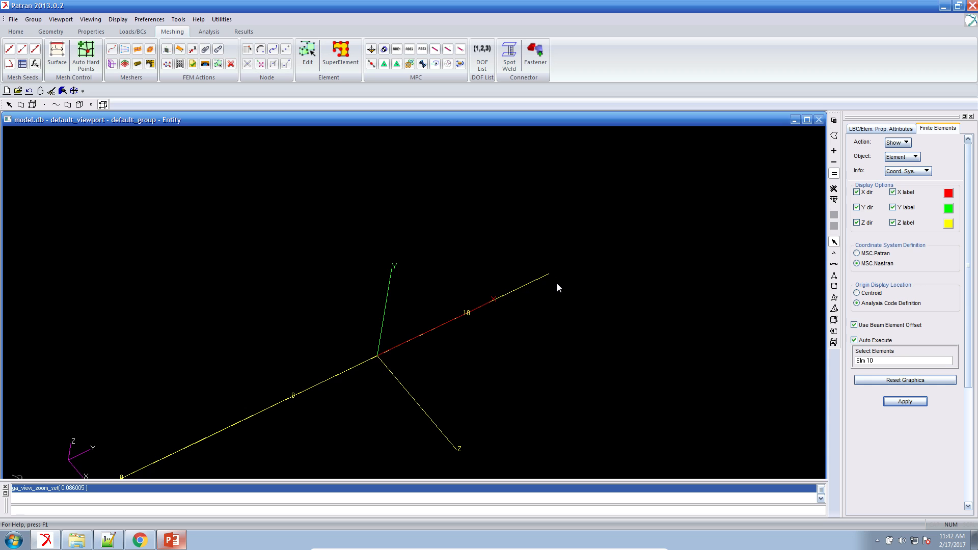
mouse_move(590, 262)
middle_mouse_down("shift")
mouse_move(517, 336)
mouse_move(577, 247)
middle_mouse_up("shift")
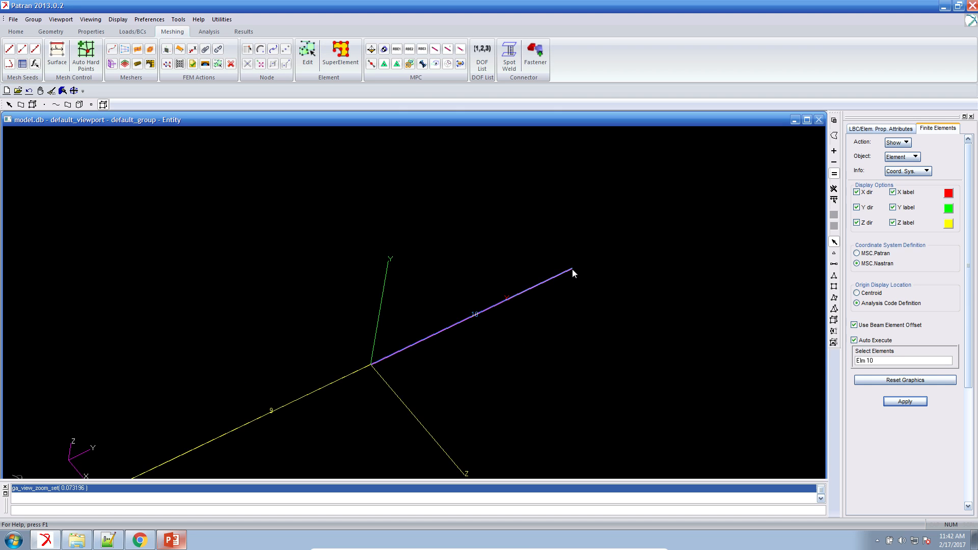
- Return to the Quick Reference Guide and look up the CBAR (34) real stress item code for End B-Point E
left_click(943, 6)
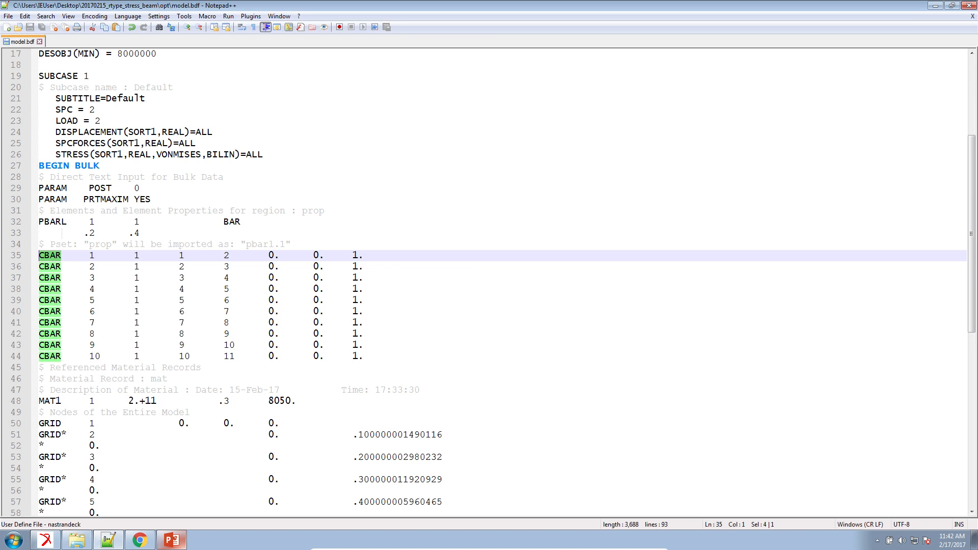
key("alt+Tab")
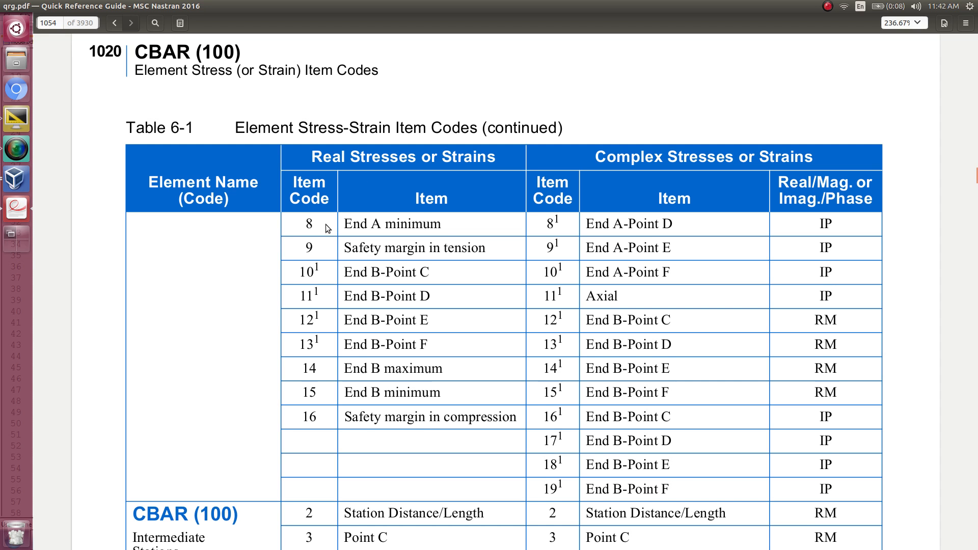
scroll(336, 275, "up", 6)
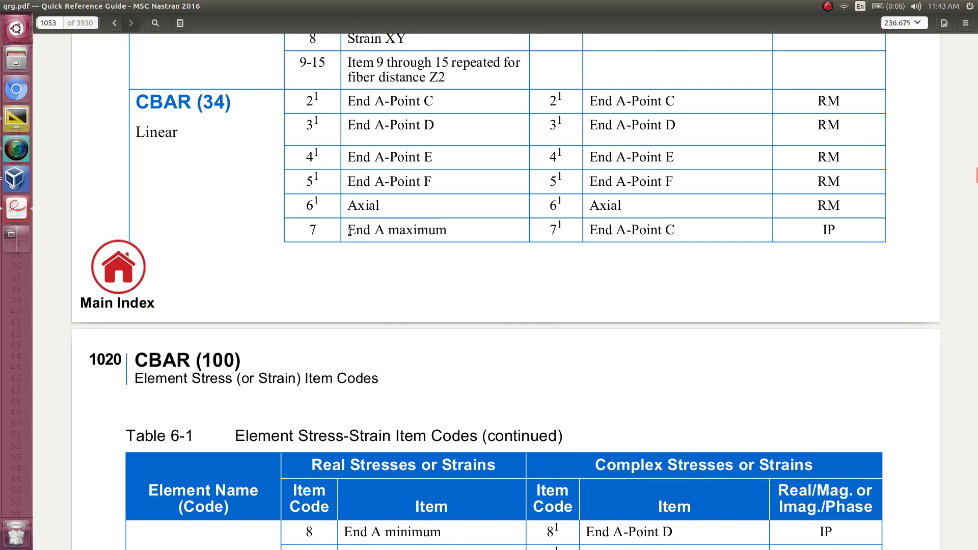
scroll(349, 234, "down", 4)
left_click_drag(355, 382, 392, 443)
left_click(393, 443)
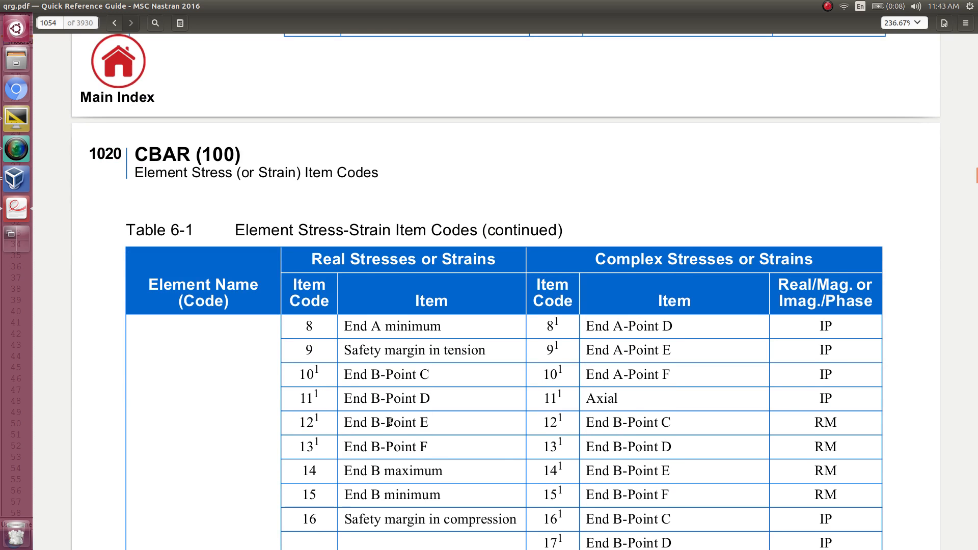
scroll(390, 422, "down", 1)
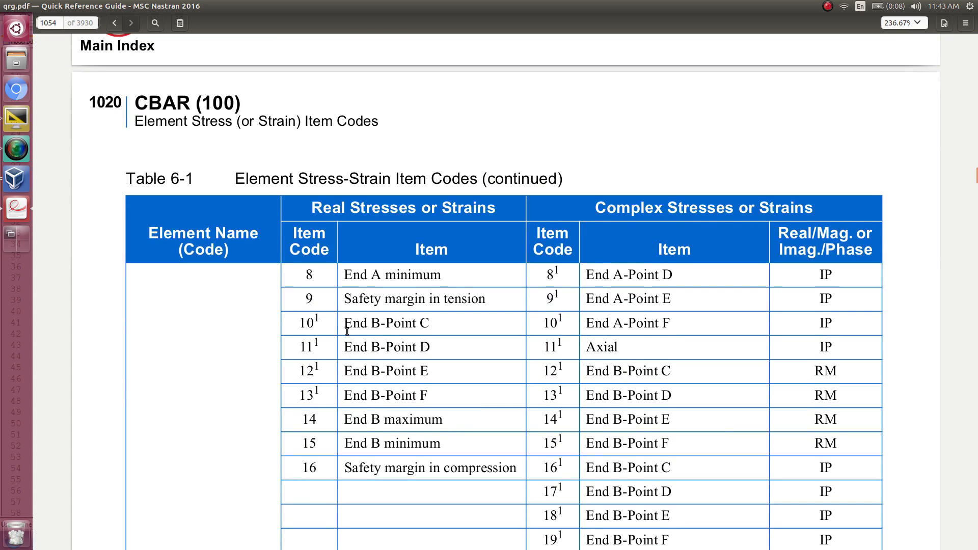
left_click_drag(386, 372, 434, 375)
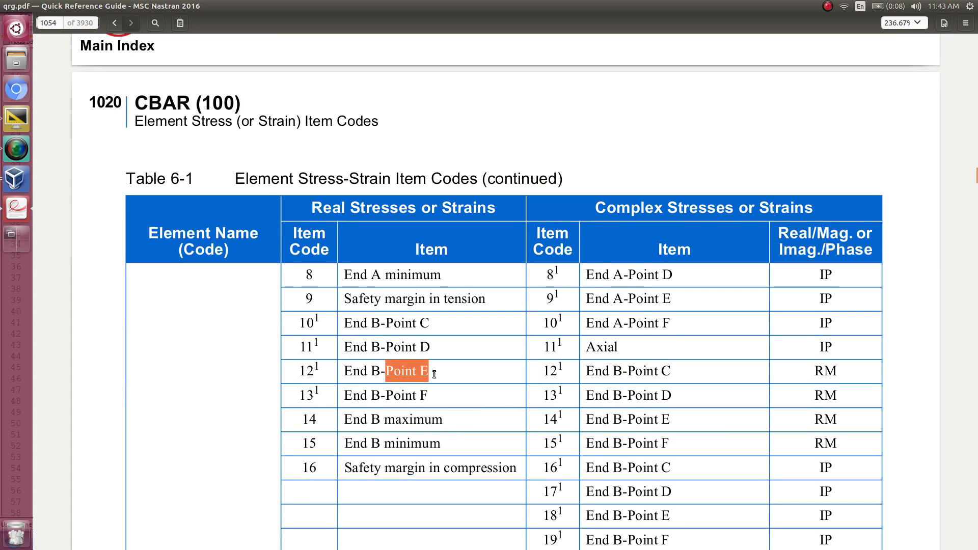
left_click_drag(313, 368, 317, 374)
left_click(246, 189)
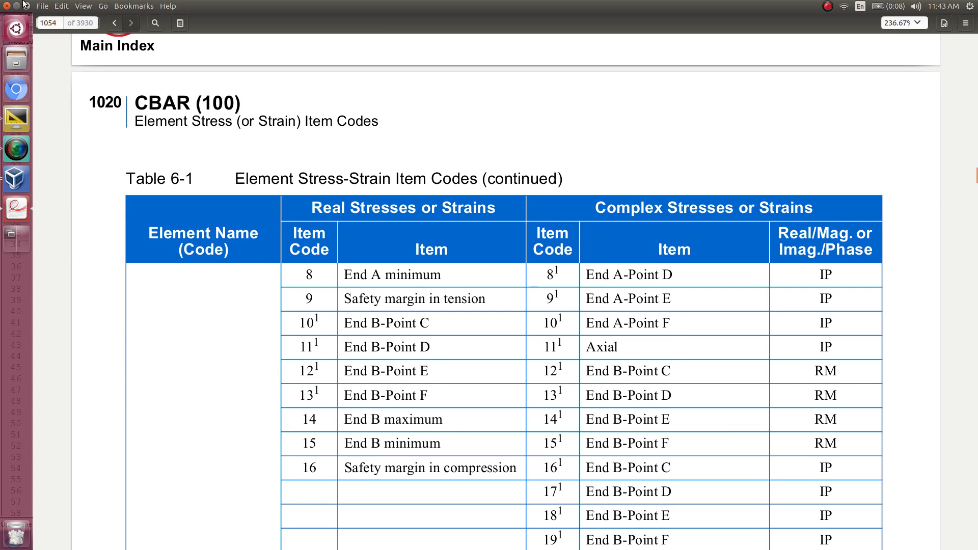
- Switch to the Constraints page in Chrome and set the ATTA of constraint r1 to 12
left_click(18, 5)
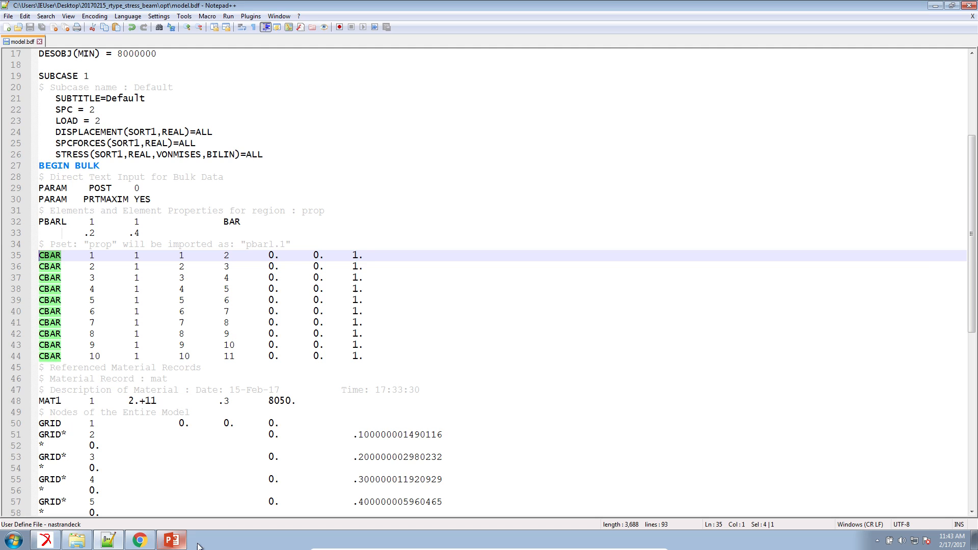
left_click(140, 539)
left_click(397, 397)
type("12")
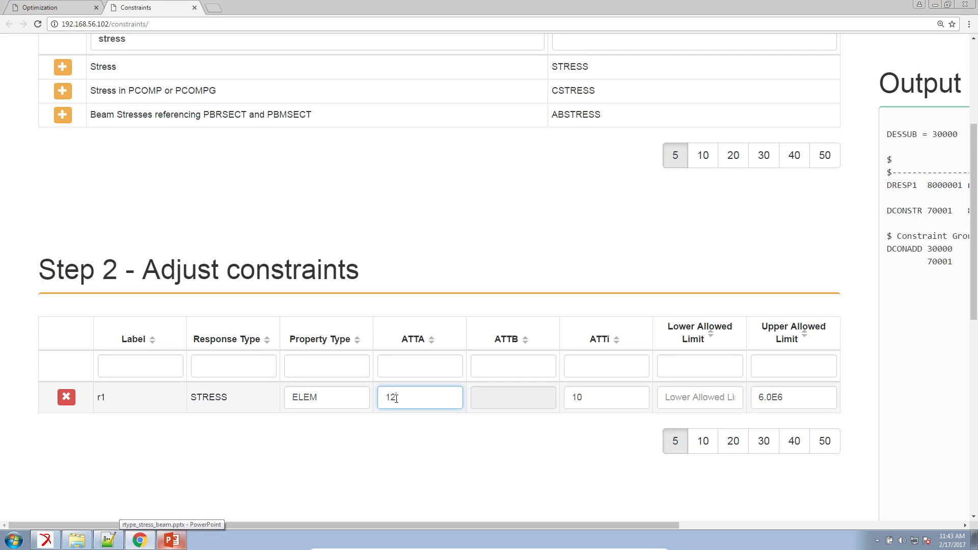
- Copy the generated output from the Design Constraints heading through the DCONADD 30000 constraint group, leaving out the DESSUB line
left_click_drag(444, 527, 696, 504)
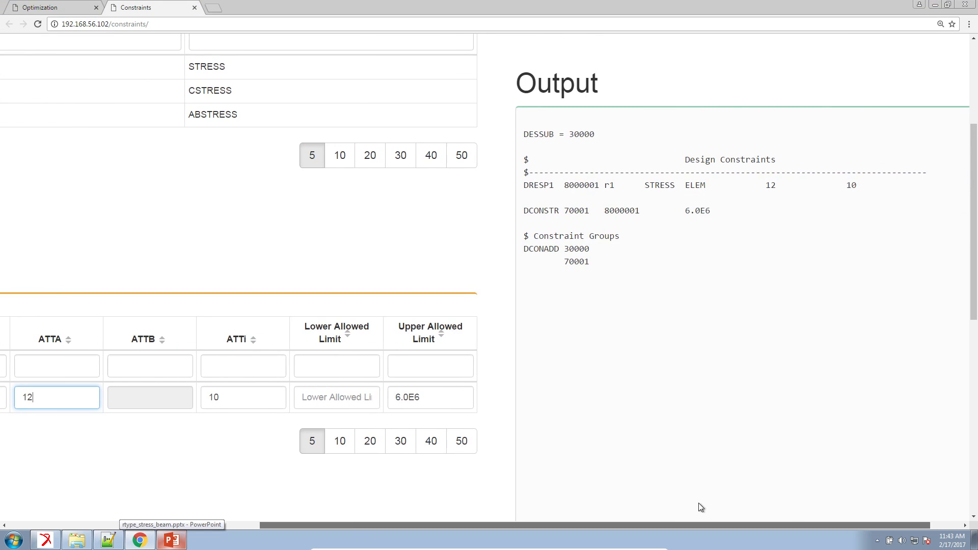
left_click_drag(607, 262, 520, 159)
right_click(535, 171)
left_click(545, 179)
right_click(545, 179)
left_click(561, 187)
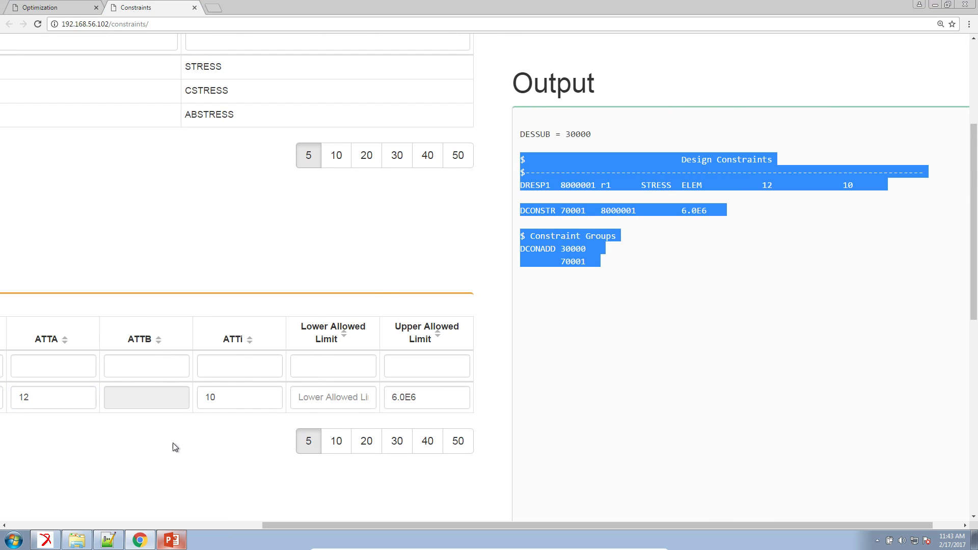
- Switch to model.bdf in Notepad++, paste the copied design constraints on line 90 below the DESVAR entries, and save the file
left_click(116, 541)
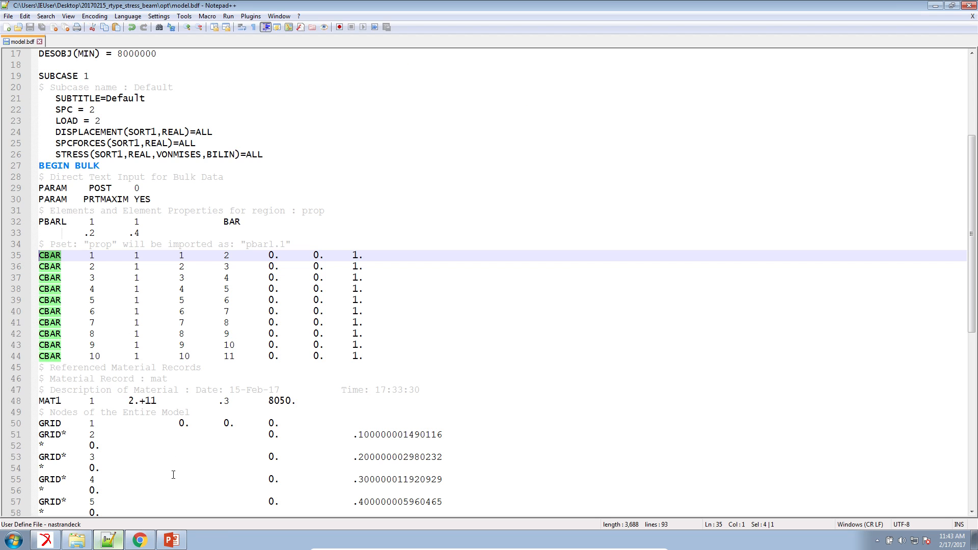
scroll(163, 425, "down", 12)
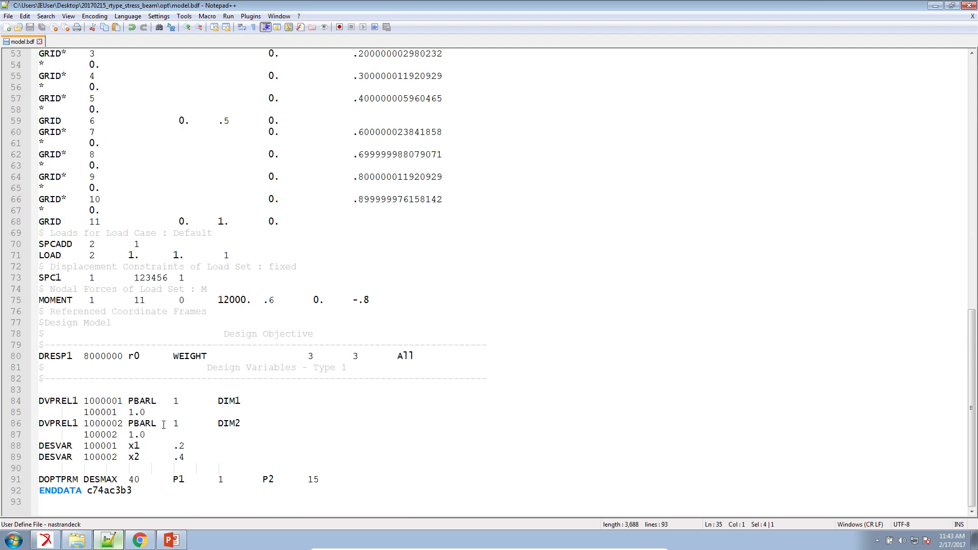
left_click(170, 468)
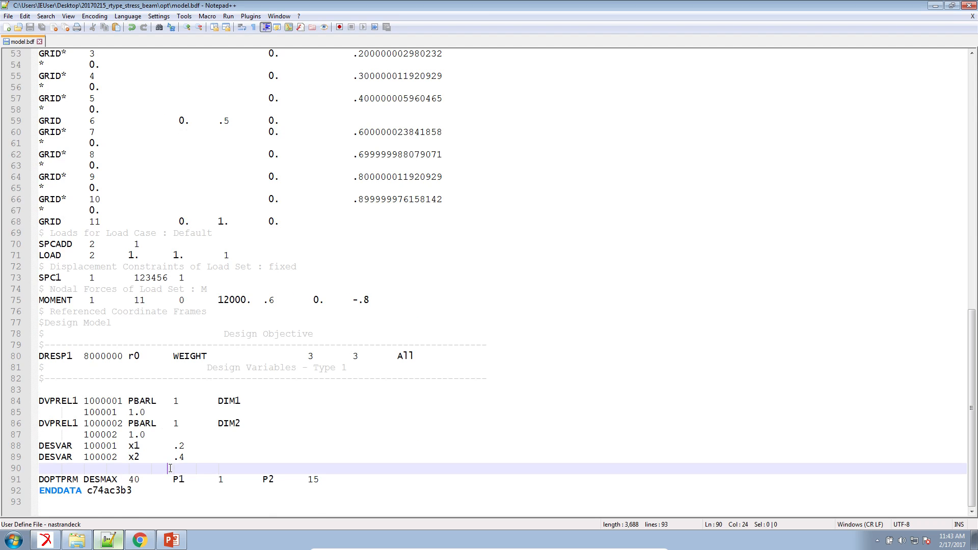
key("ctrl+v")
key("ctrl+s")
- Remove the leading spaces before the Design Constraints comment on line 90 of model.bdf and save the file
left_click_drag(212, 405, 40, 334)
left_click_drag(528, 317, 175, 300)
scroll(189, 403, "down", 1)
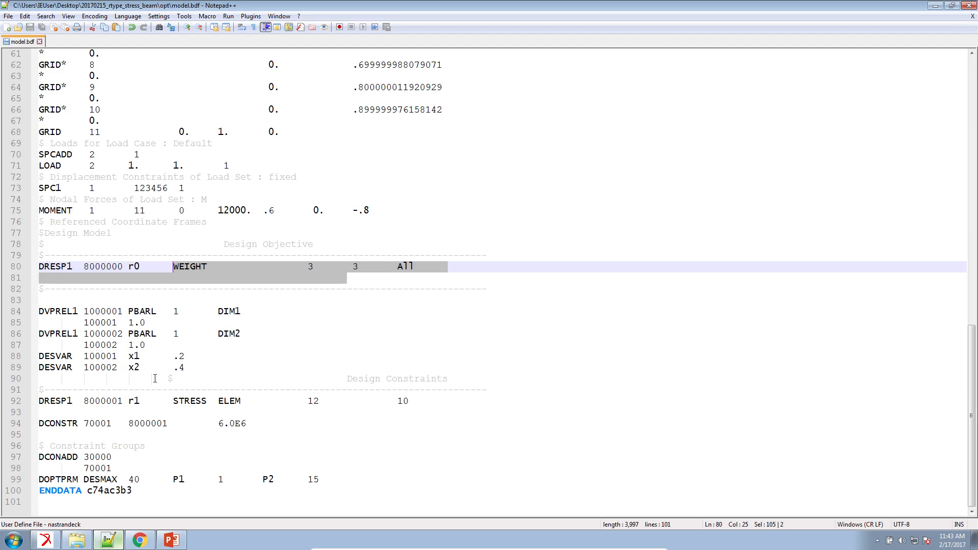
left_click_drag(164, 379, 31, 381)
key("Delete")
key("ctrl+s")
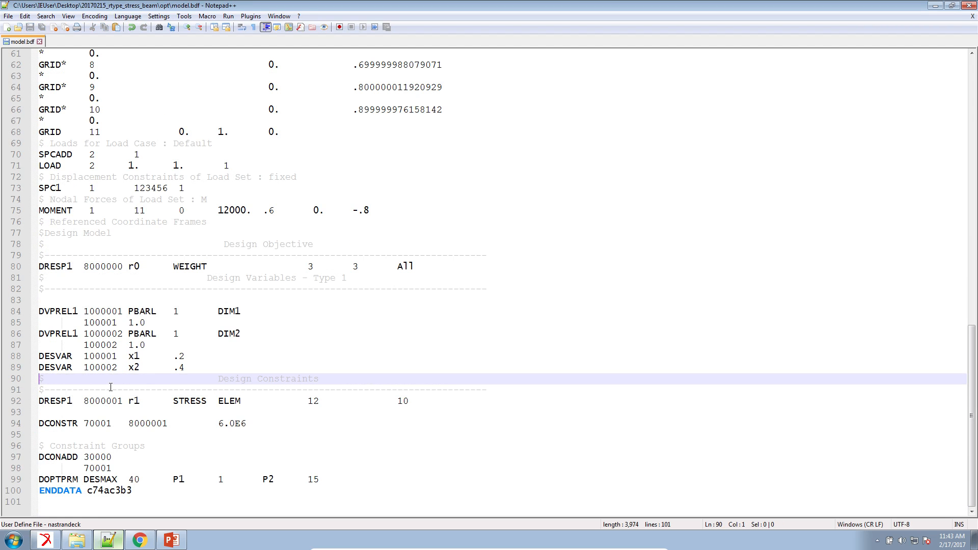
- Switch to Windows Explorer, go up to the 20170215_rtype_stress_beam folder and reopen its opt subfolder
left_click(76, 540)
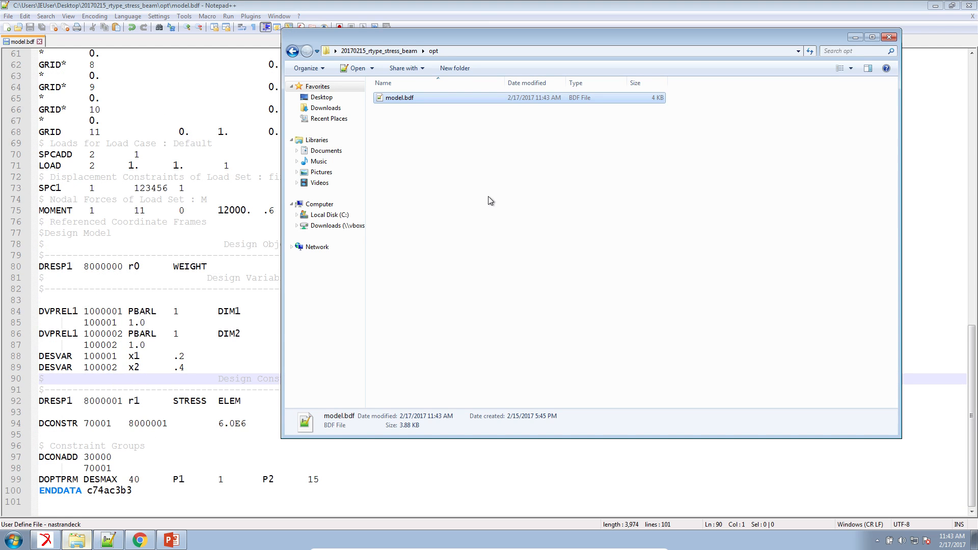
left_click(385, 51)
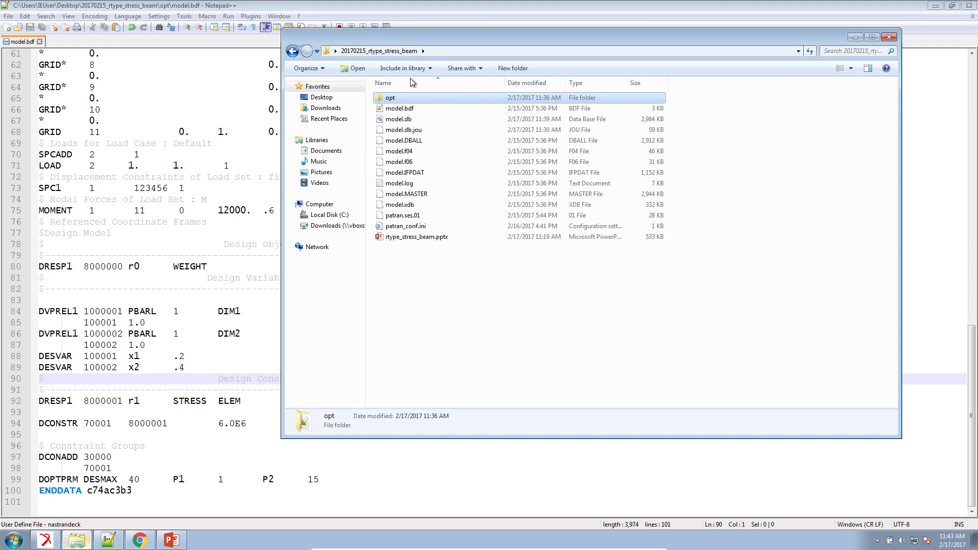
double_click(402, 98)
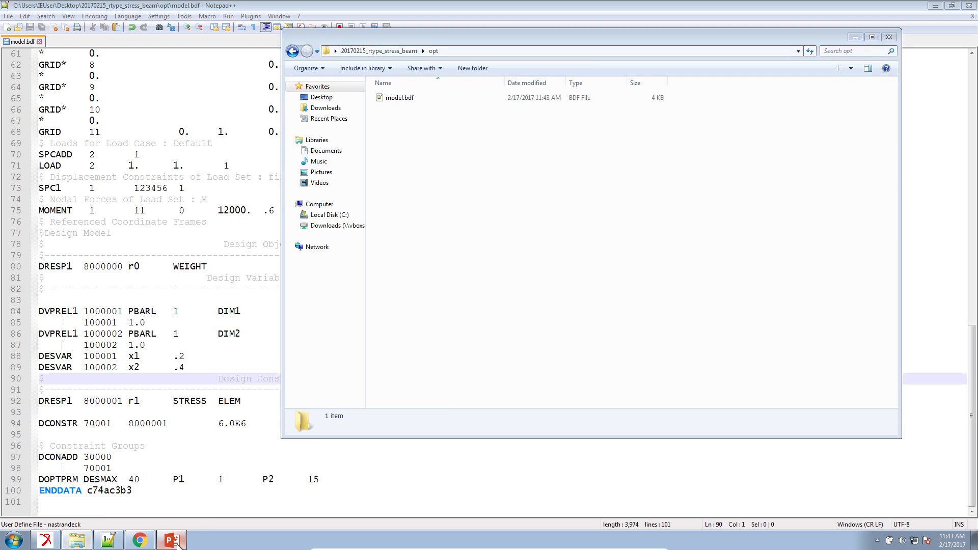
- Close the PowerPoint presentation and save the changes to rtype_stress_beam.pptx
left_click(171, 540)
right_click(171, 540)
left_click(176, 519)
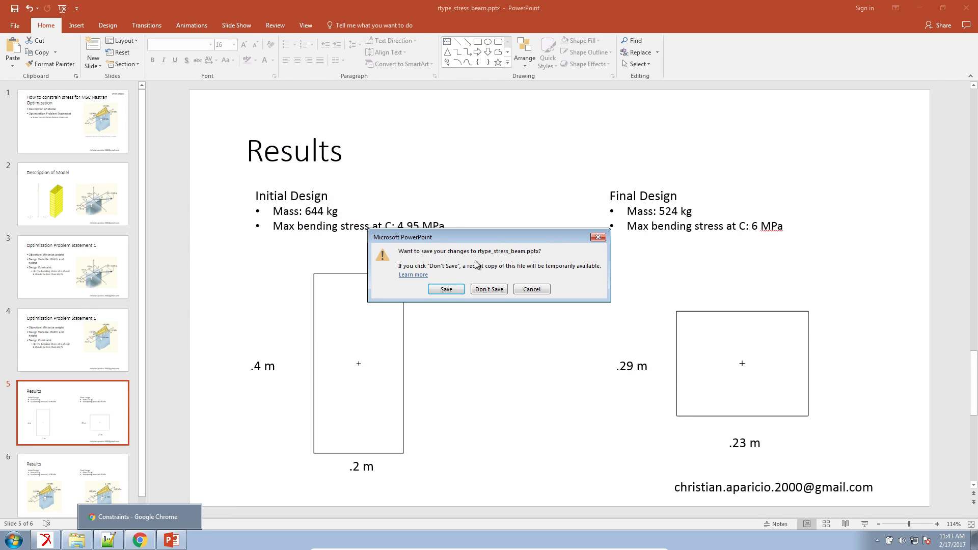
left_click(446, 288)
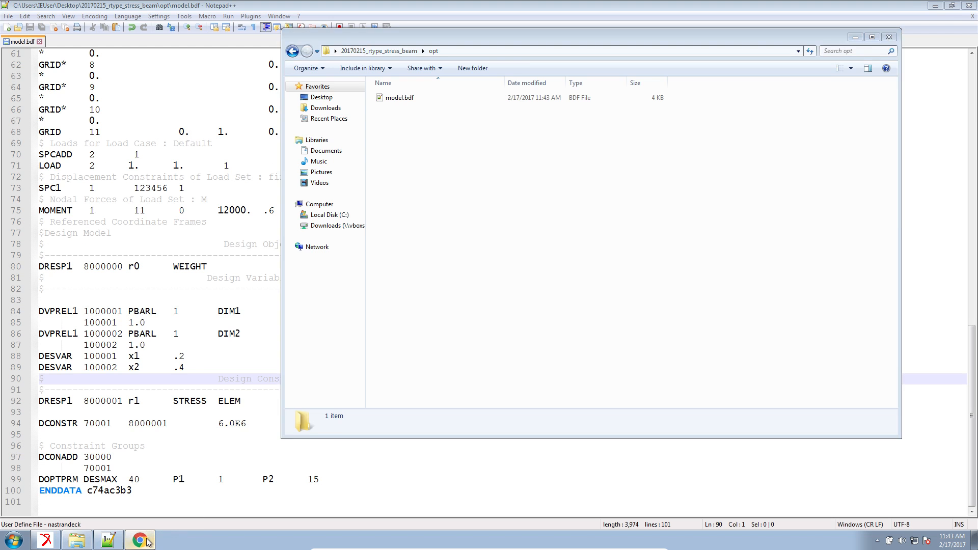
- Launch MSC Nastran 2014.0 and run the analysis of model.bdf in the opt folder
left_click(140, 540)
left_click(96, 8)
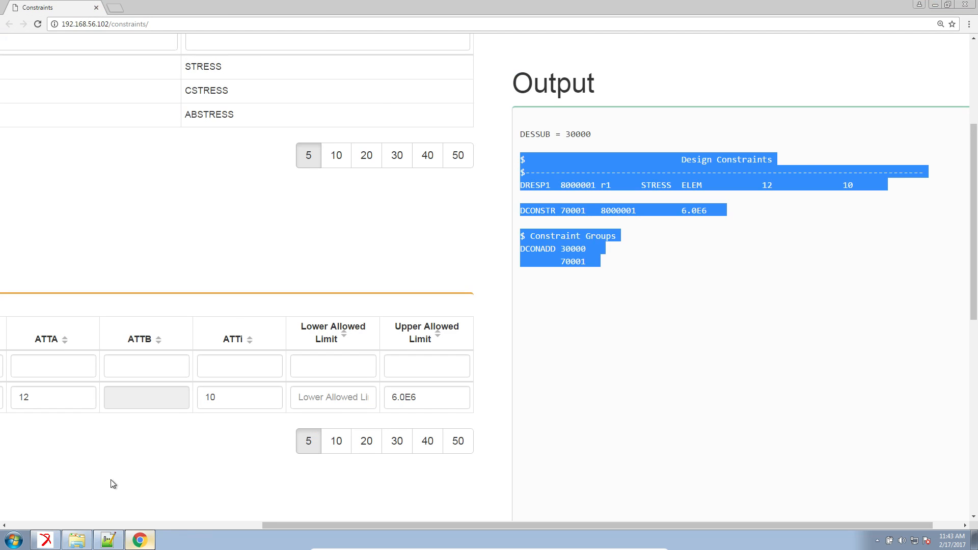
left_click(78, 541)
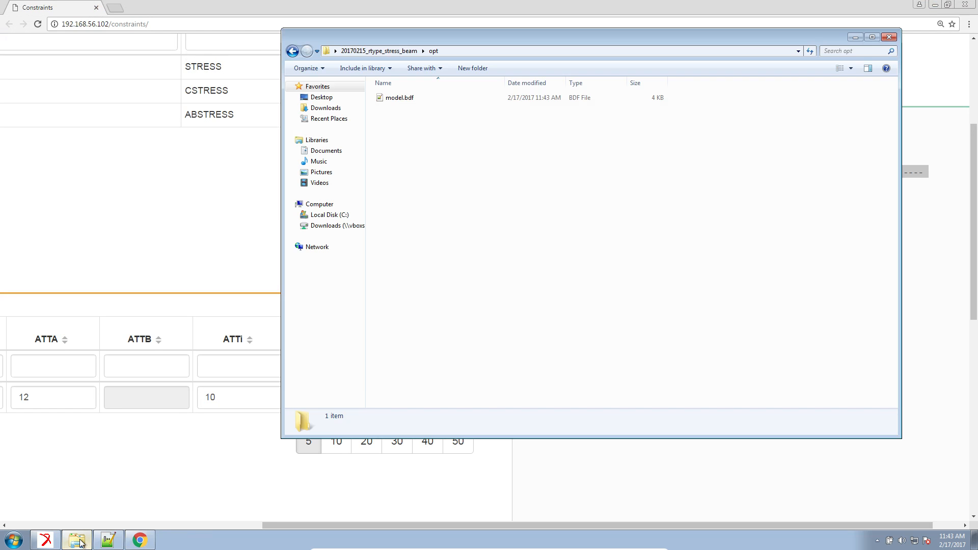
left_click(14, 540)
type("nastran")
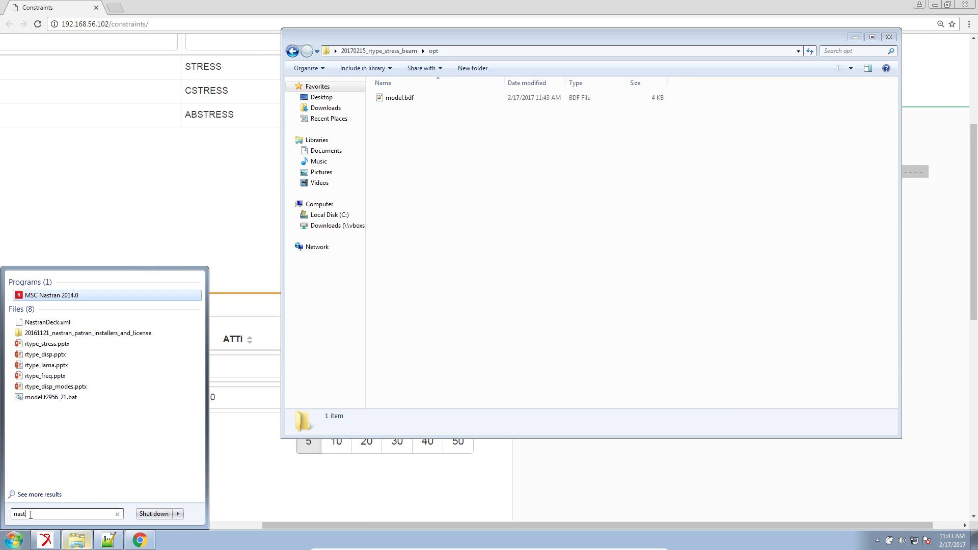
key("Return")
double_click(118, 70)
left_click(36, 104)
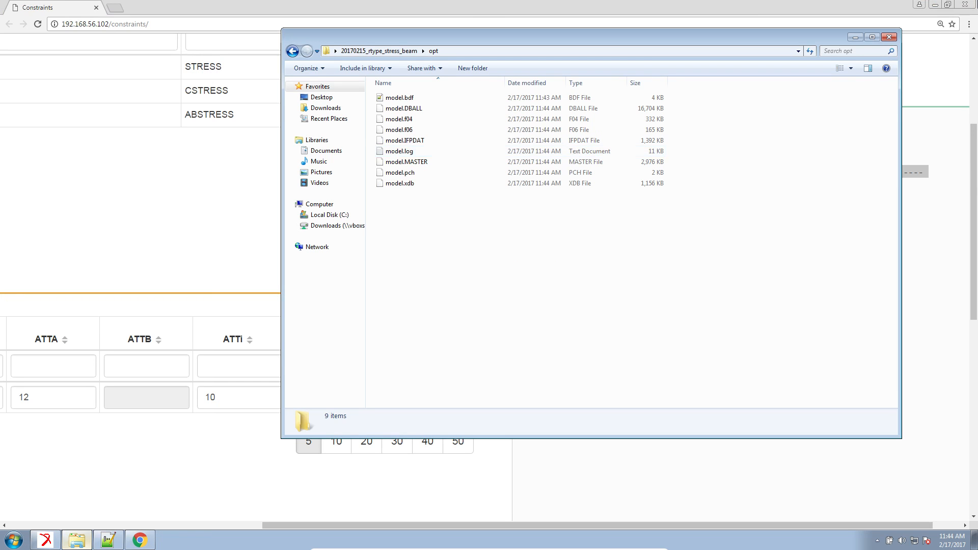
- Open the model.f06 results file from the opt folder in Notepad++
left_click(411, 130)
right_click(414, 131)
left_click(439, 148)
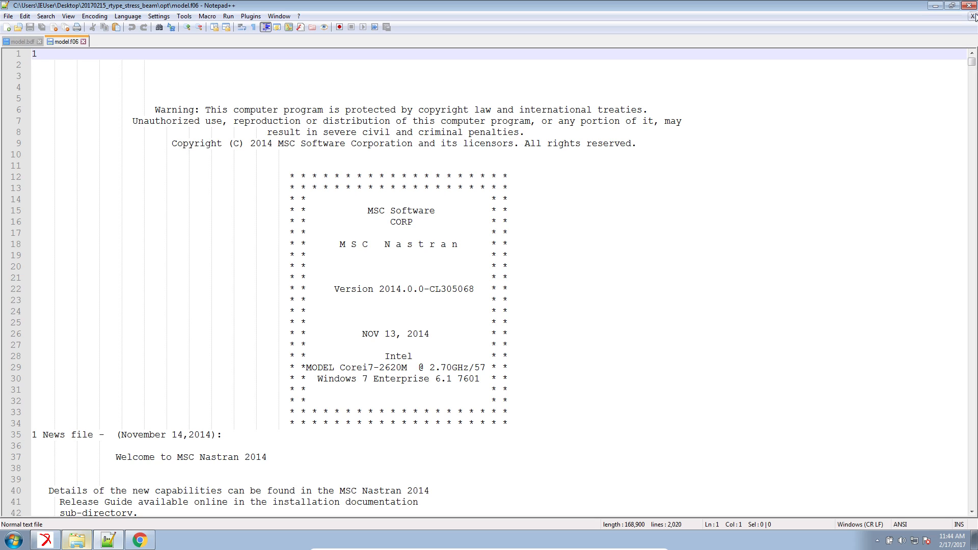
- Examine the convergence message, the objective history and the design variable history near the end of model.f06
left_click_drag(971, 61, 935, 513)
scroll(288, 177, "up", 3)
left_click_drag(227, 179, 424, 179)
scroll(425, 175, "up", 2)
scroll(425, 175, "up", 5)
scroll(418, 166, "up", 1)
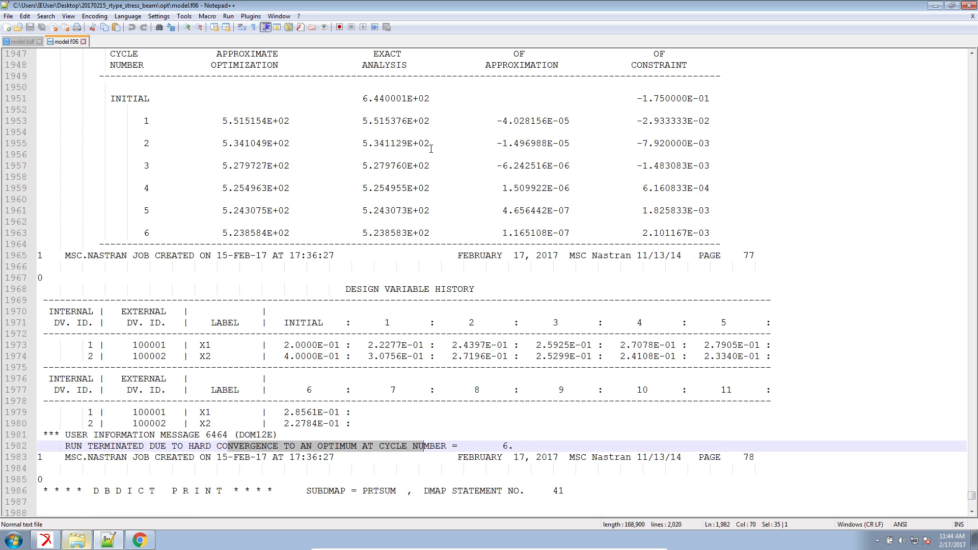
- Switch to Windows Explorer, go up to the 20170215_rtype_stress_beam folder and open rtype_stress_beam.pptx
left_click(78, 539)
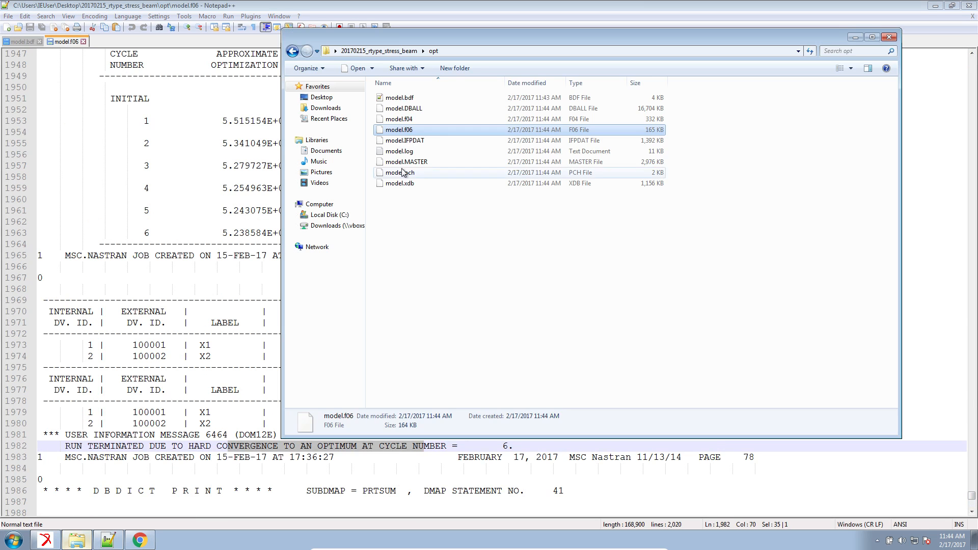
left_click(374, 51)
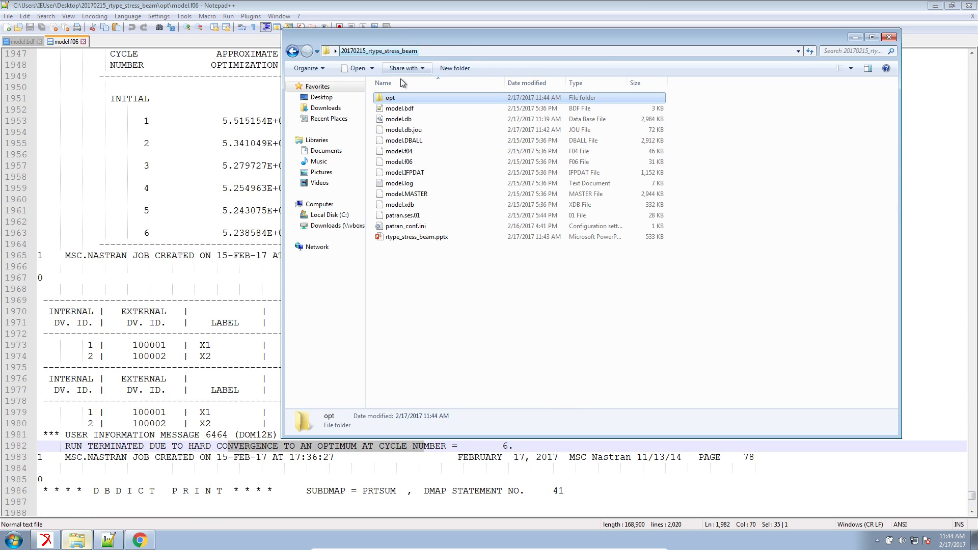
double_click(406, 237)
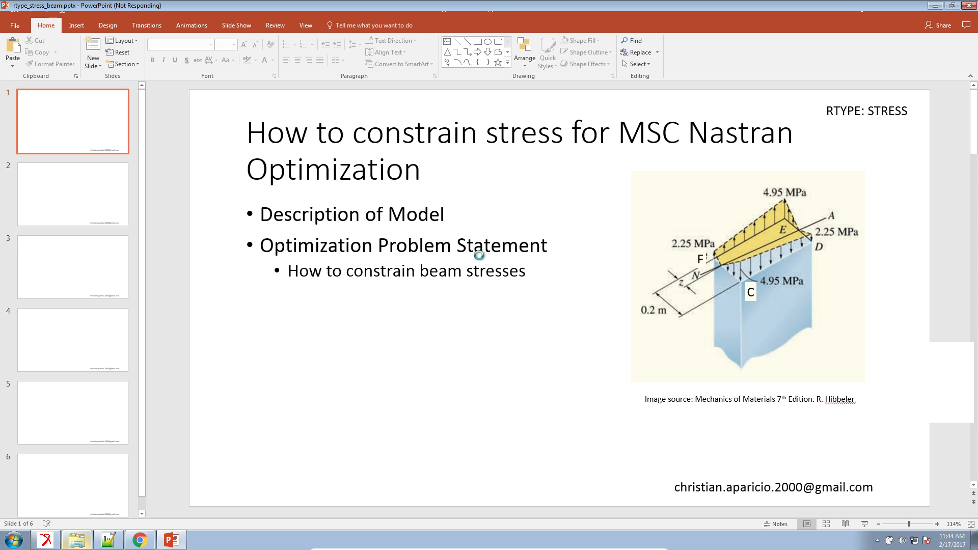
- Switch to Notepad++ and highlight the initial and cycle 6 values of X1 and X2, undoing any accidental text move
left_click(113, 541)
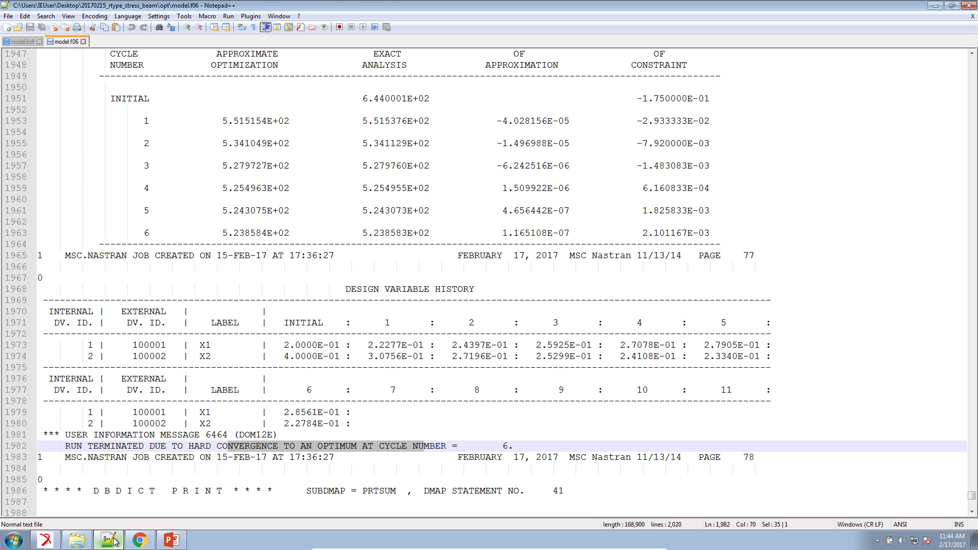
left_click(284, 350)
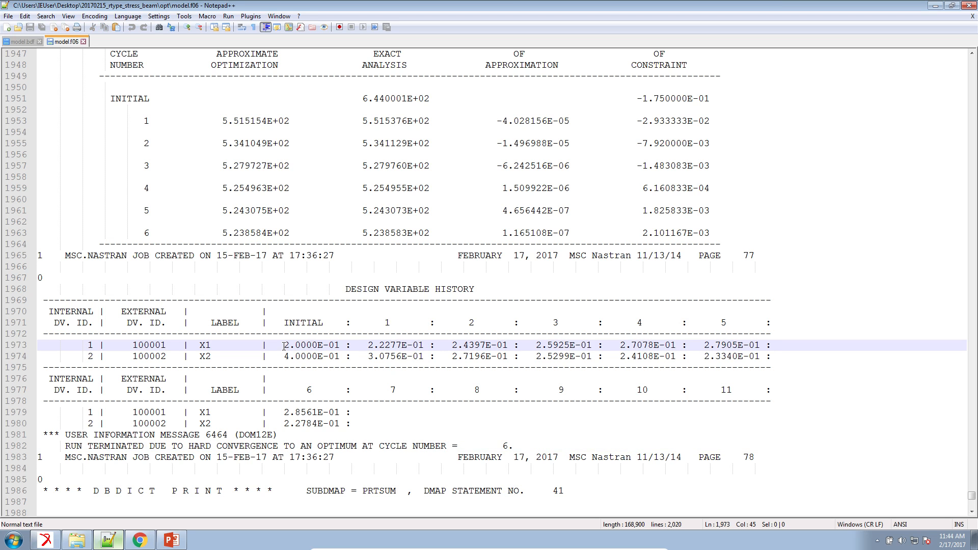
left_click_drag(283, 345, 340, 361, "alt")
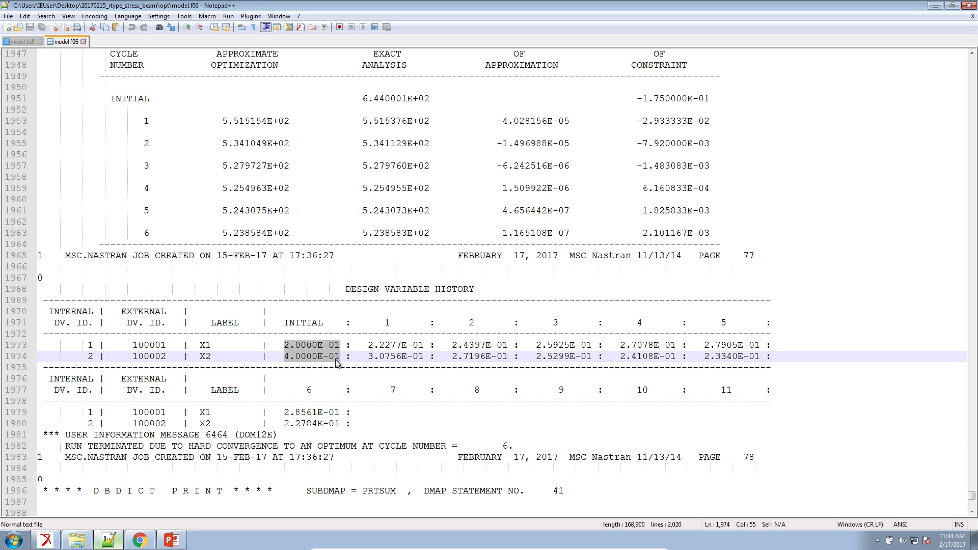
left_click_drag(256, 390, 267, 390)
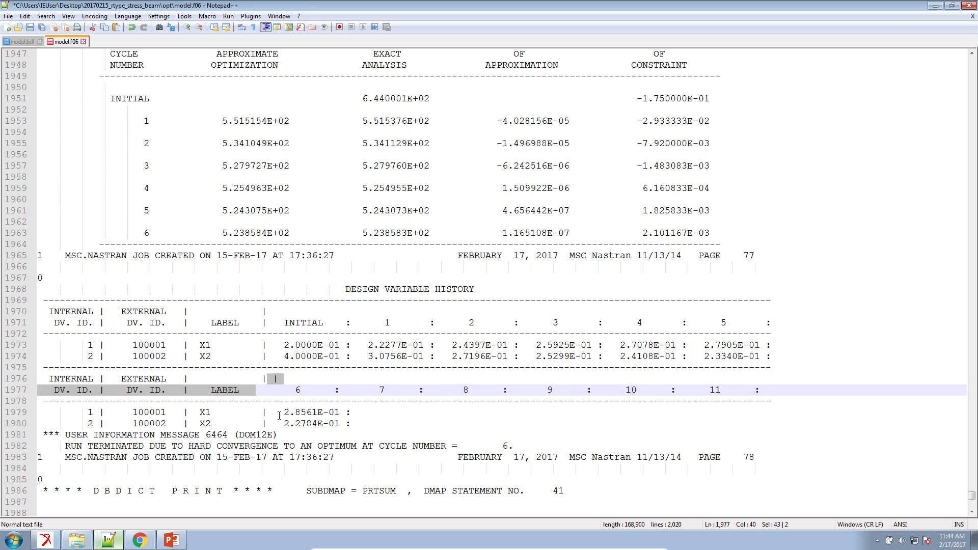
left_click(281, 413)
key("ctrl+z")
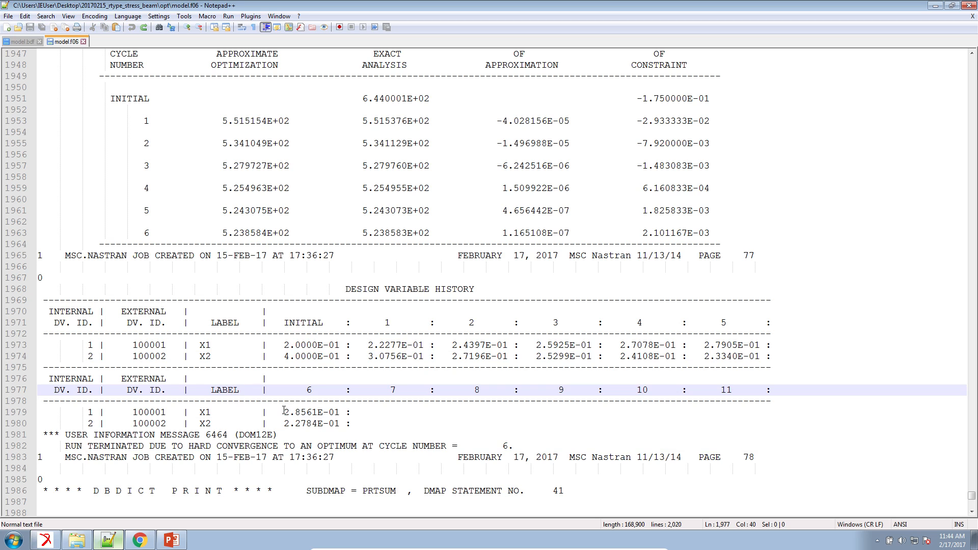
left_click(284, 412)
left_click_drag(283, 412, 340, 423, "alt")
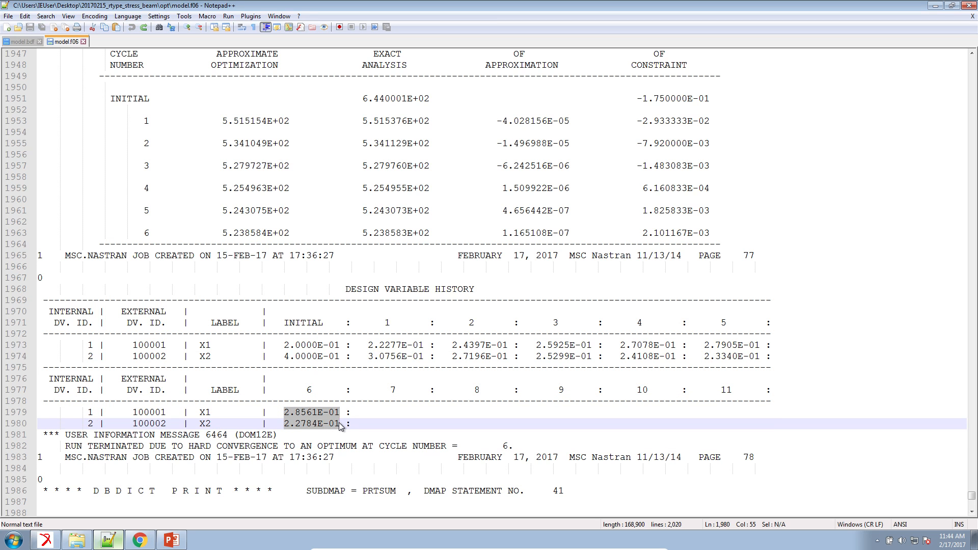
- Switch to PowerPoint and force the unresponsive program to close
left_click(176, 536)
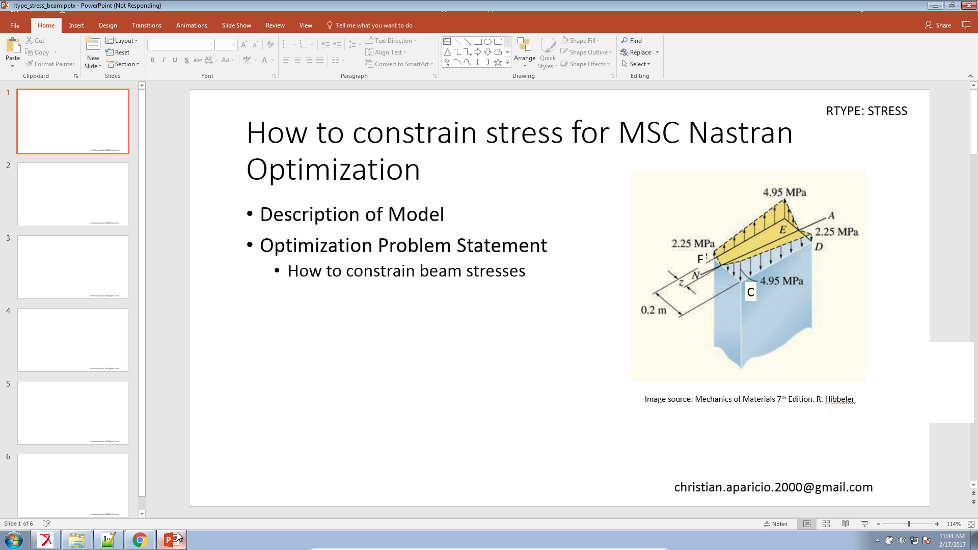
left_click(970, 8)
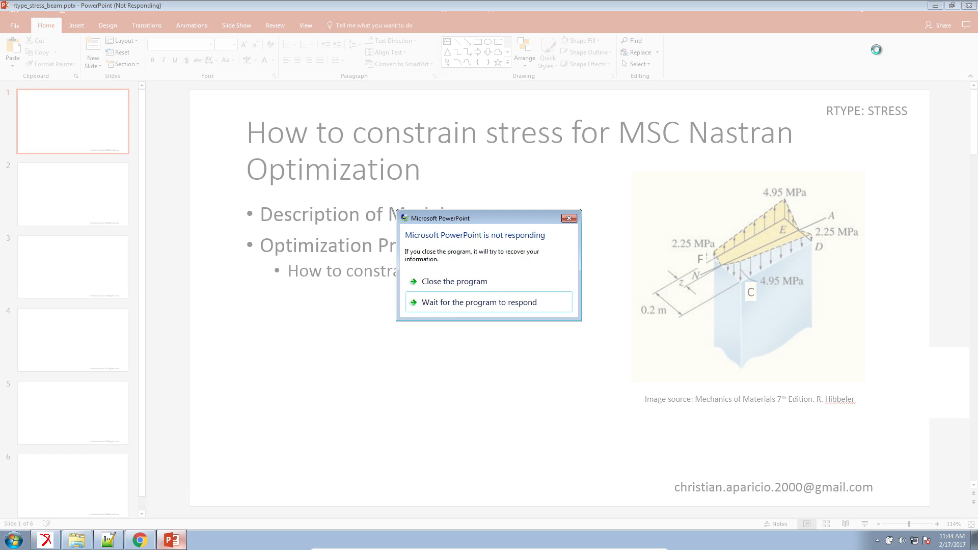
left_click(490, 286)
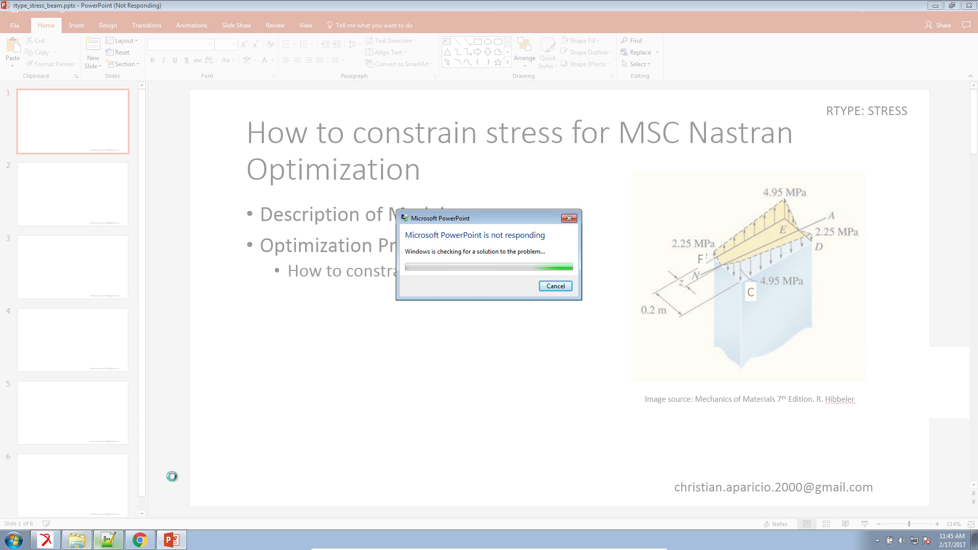
- Check the running processes in Windows Task Manager for PowerPoint, then close Task Manager without ending any process
key("ctrl+shift+Escape")
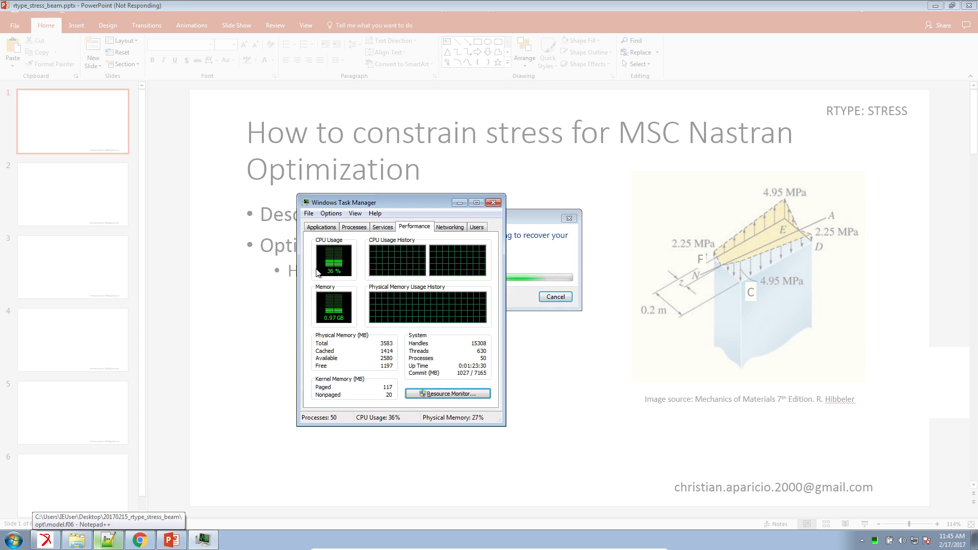
left_click(354, 226)
left_click(350, 275)
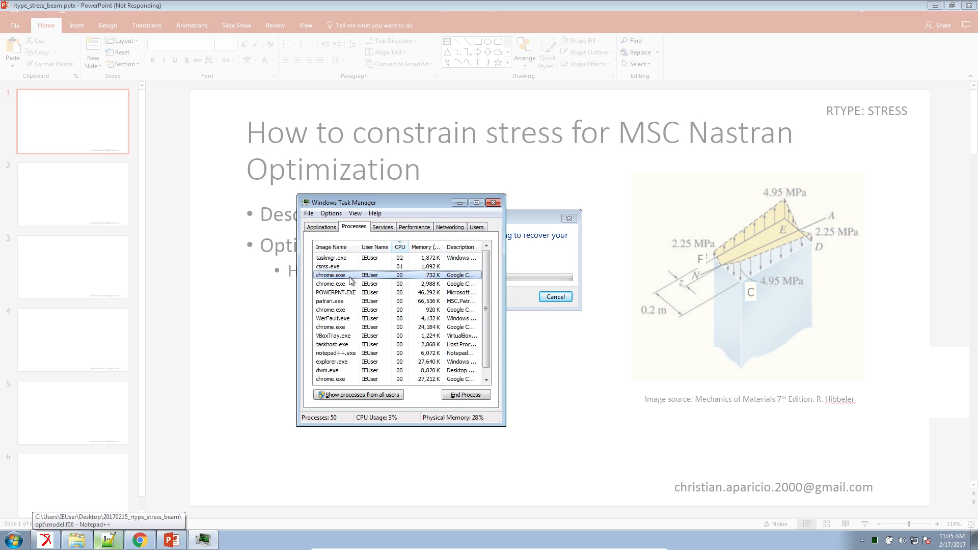
right_click(347, 292)
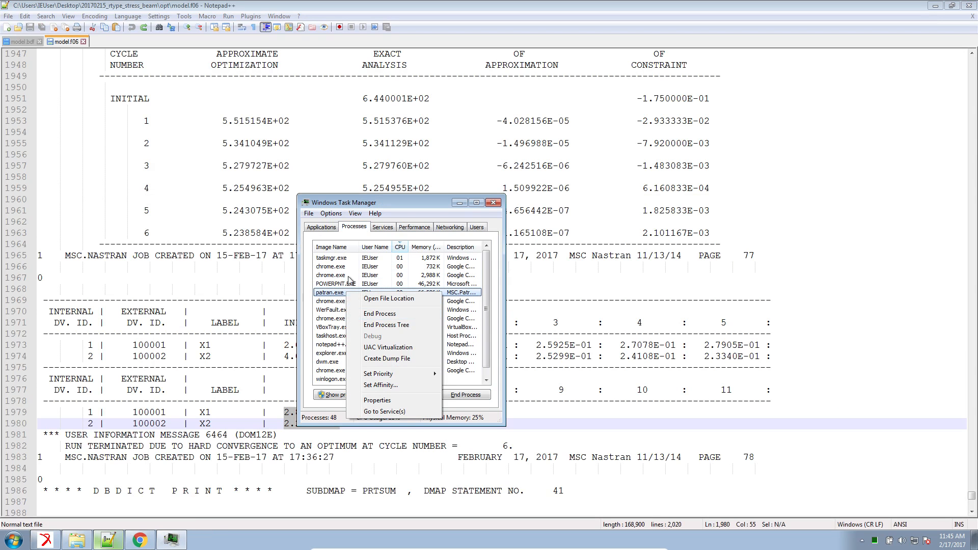
left_click(348, 276)
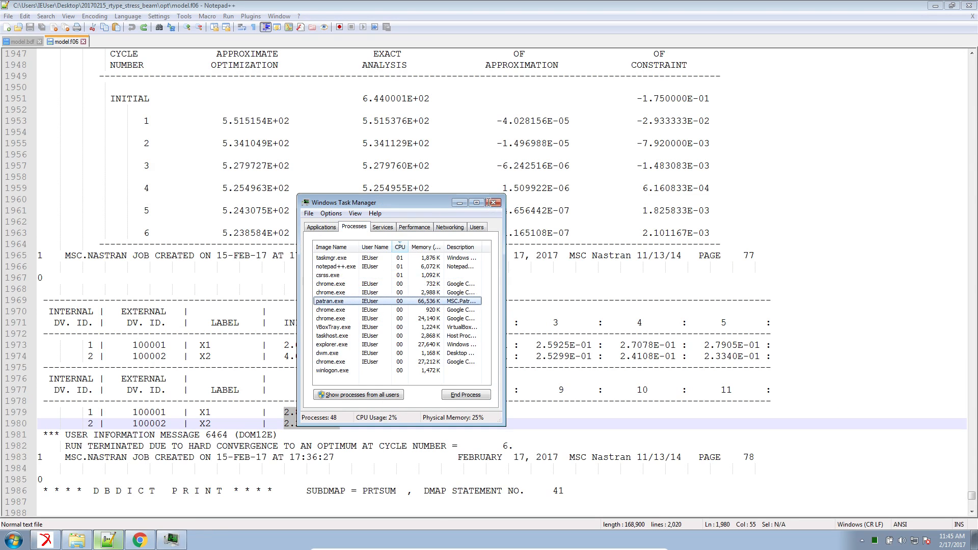
left_click(493, 203)
- Reopen rtype_stress_beam.pptx from the 20170215_rtype_stress_beam folder on the desktop and start the slide show at Results slide 5
left_click(935, 5)
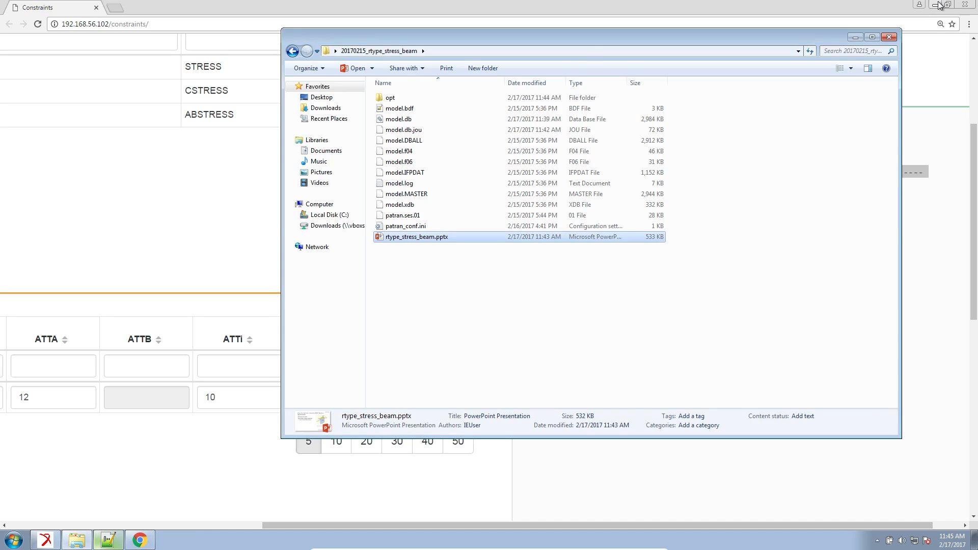
left_click(937, 5)
left_click(855, 37)
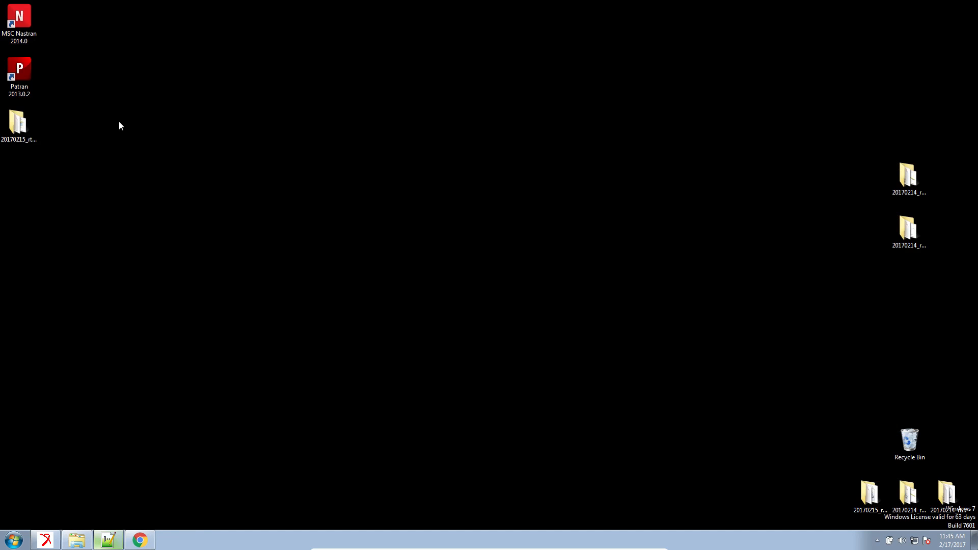
double_click(24, 130)
double_click(497, 237)
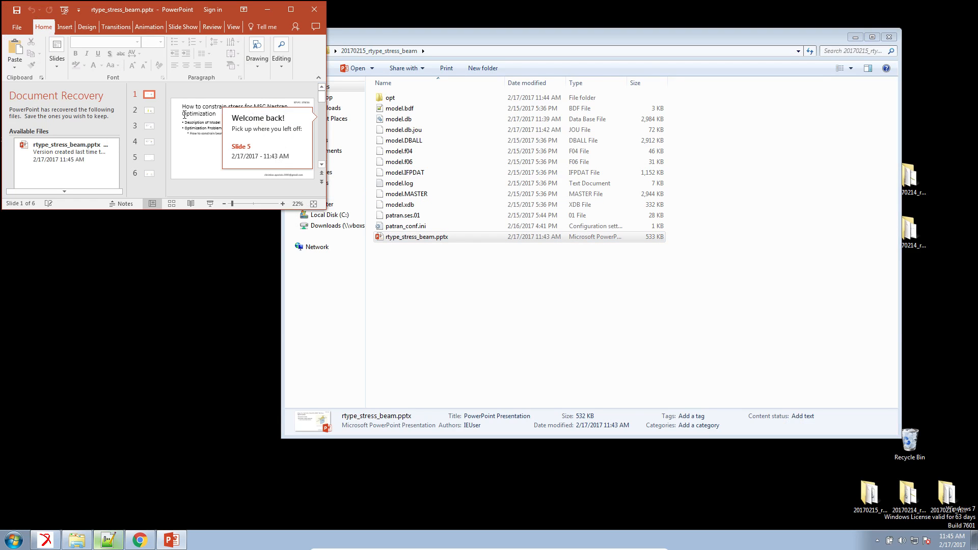
left_click(149, 157)
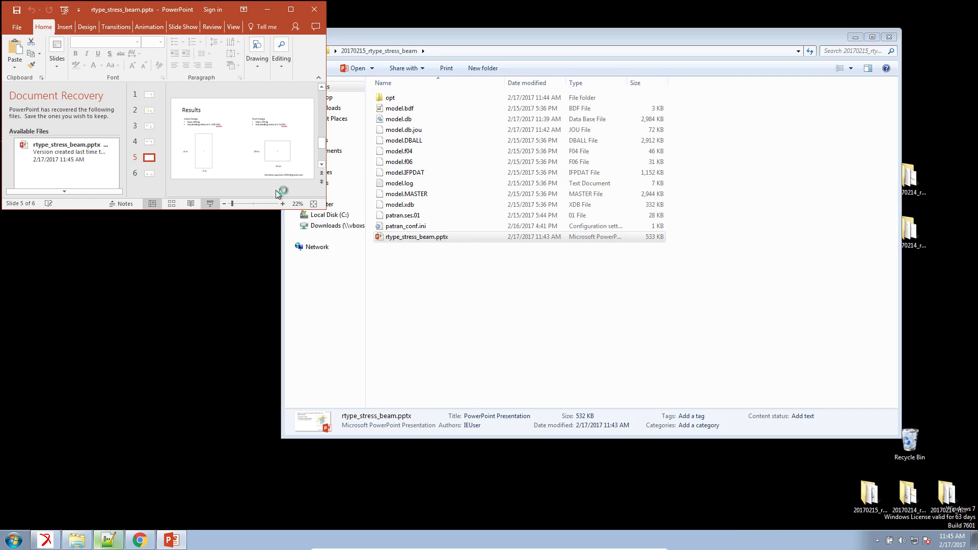
left_click(210, 204)
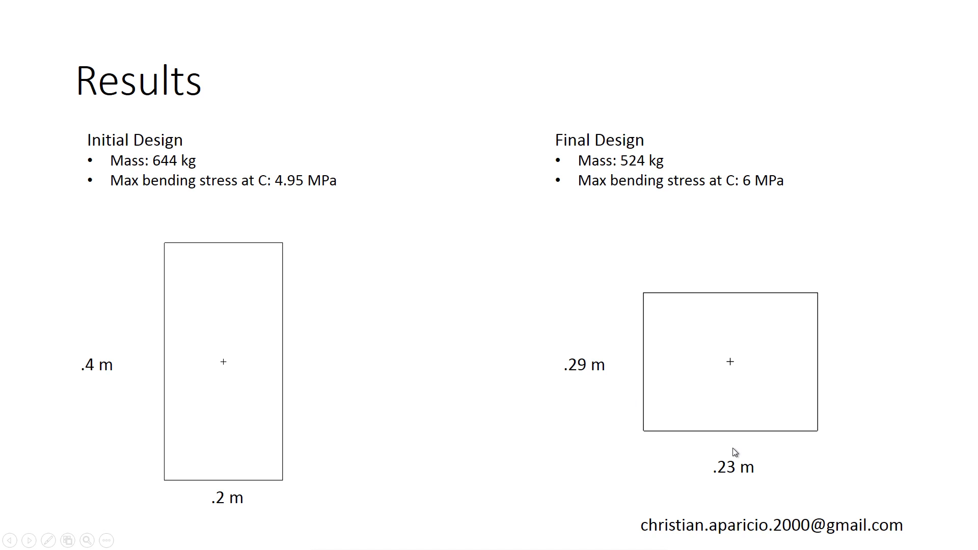
- Switch from the slide show to model.f06 in Notepad++ and highlight the cycle 6 values of X1 and X2 again
key("super")
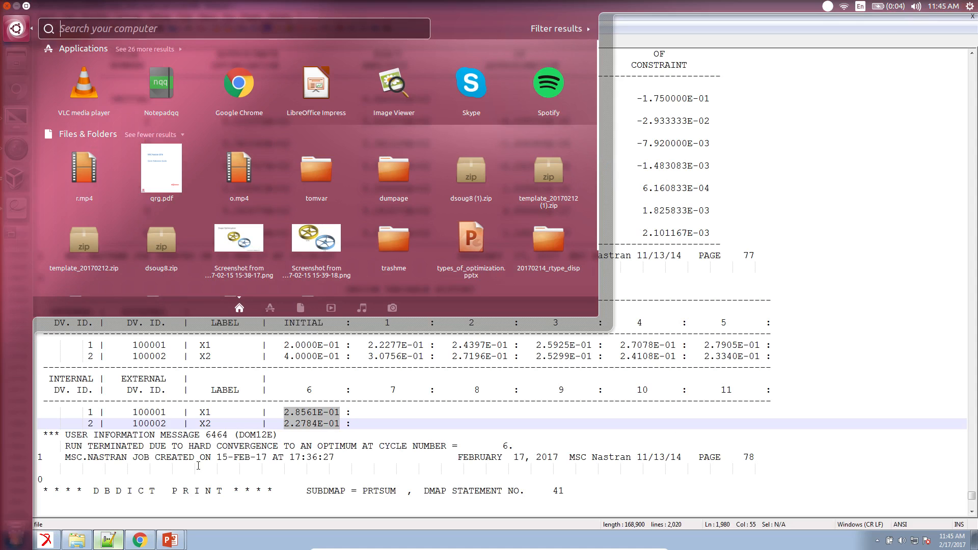
left_click(289, 465)
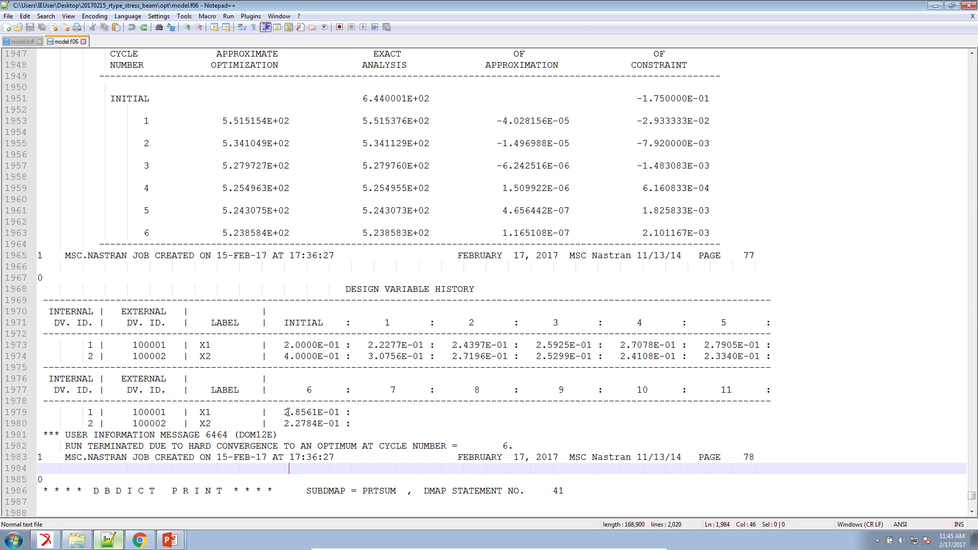
left_click(284, 412)
left_click_drag(285, 413, 342, 423, "alt")
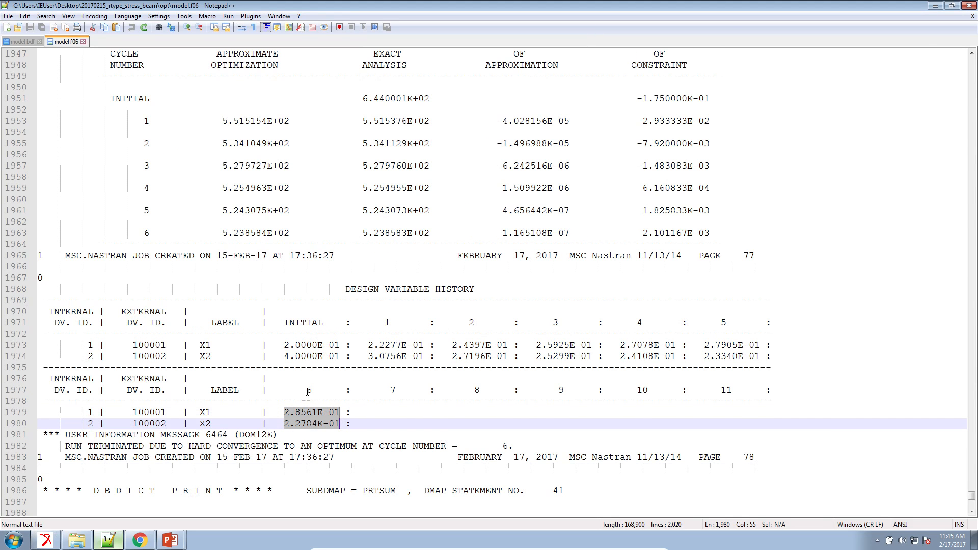
- Return to the PowerPoint slide show, advance to the second Results slide with the stress diagrams, and end the show
mouse_move(170, 539)
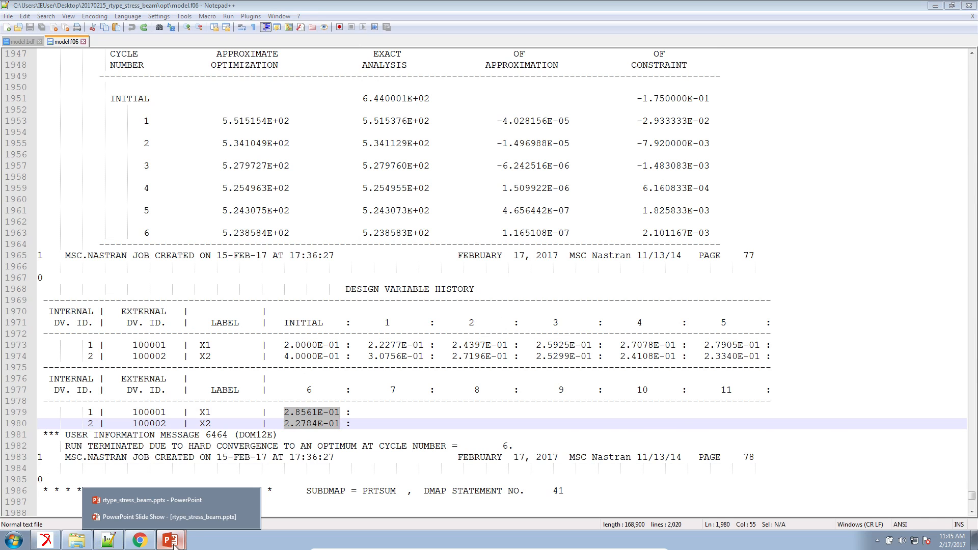
left_click(182, 518)
left_click(513, 291)
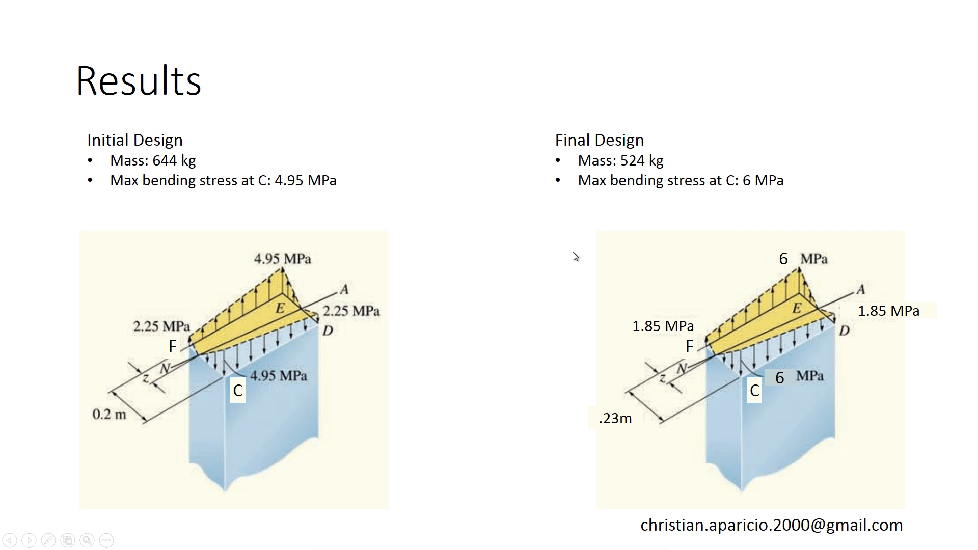
key("Escape")
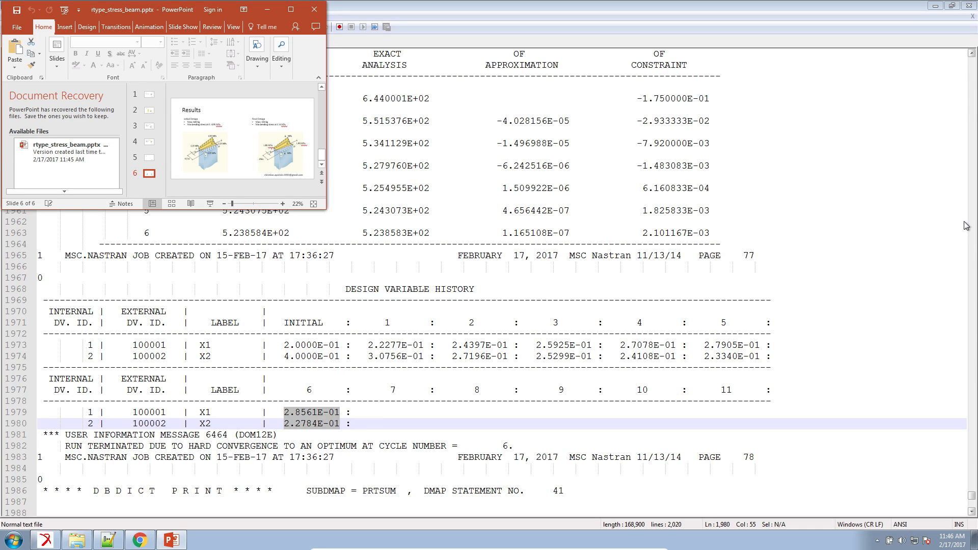
- Switch to Patran and attach the model.xdb results file from the opt folder
left_click(597, 332)
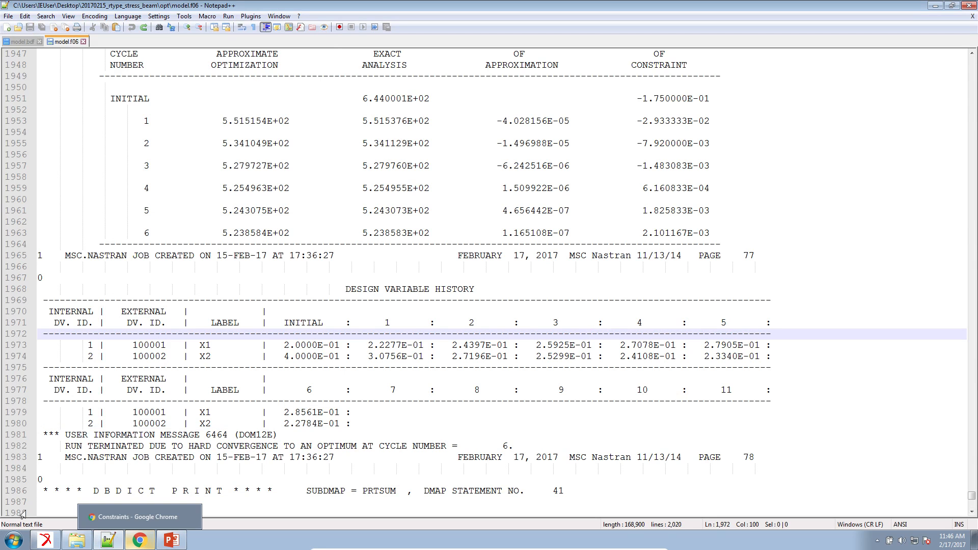
left_click(46, 539)
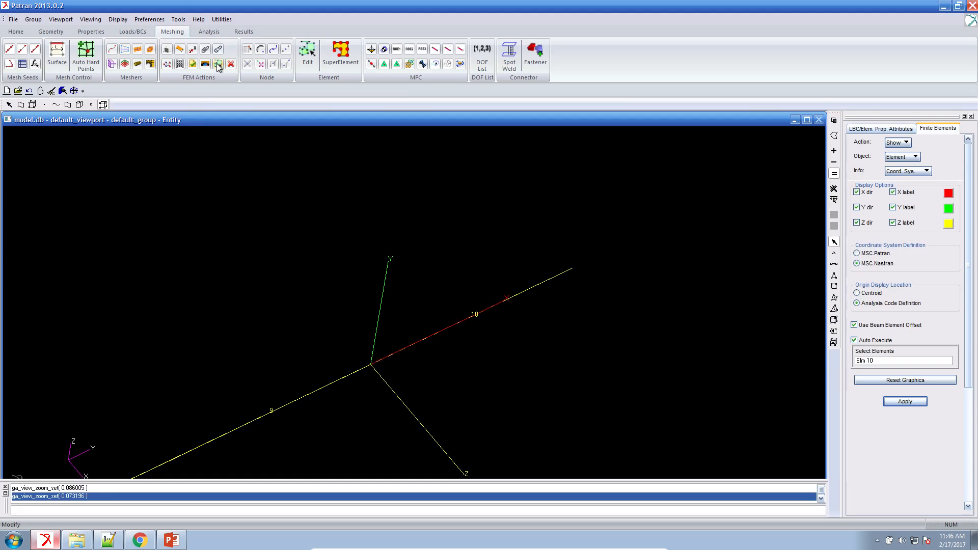
left_click(217, 36)
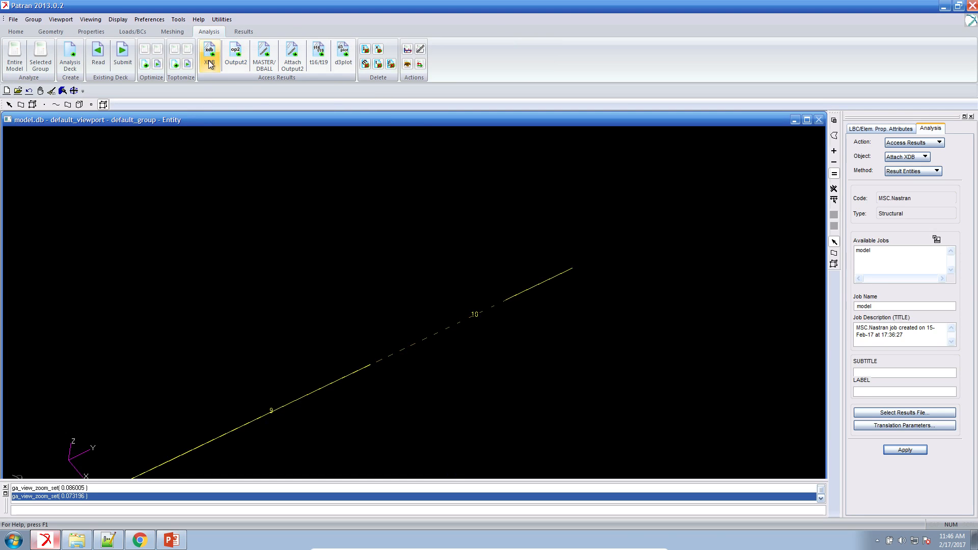
left_click(915, 414)
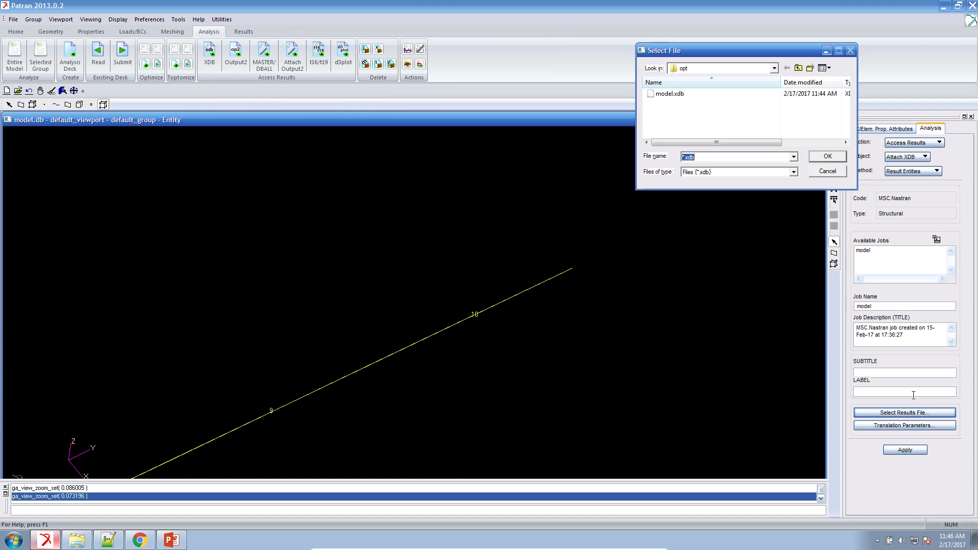
double_click(680, 95)
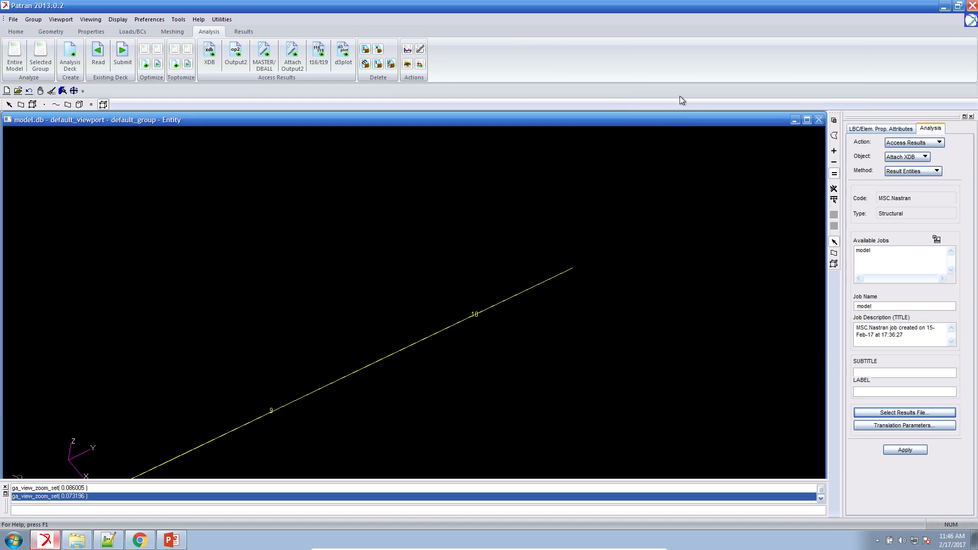
left_click(913, 451)
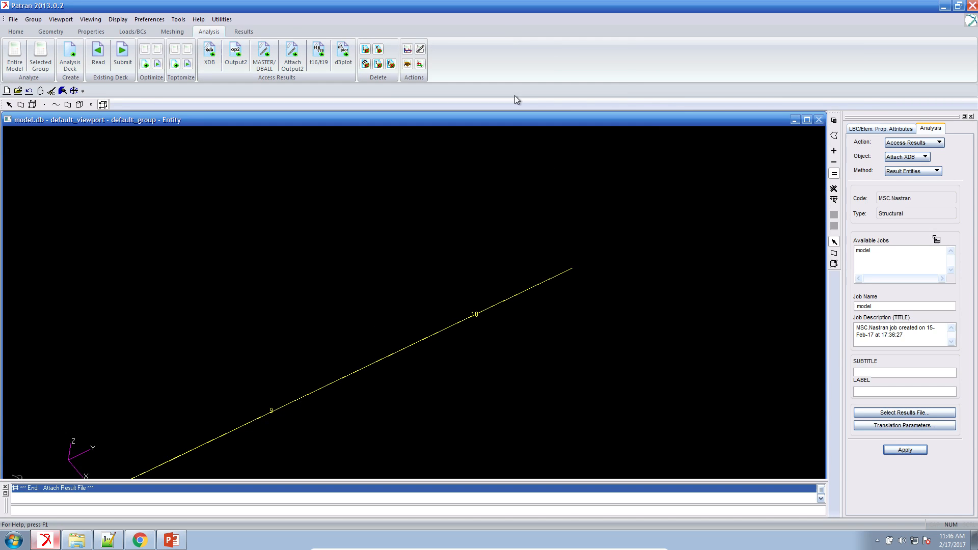
- Create a fringe plot of Bar Stresses, Bending at Point E for the Static Subcase D:0 result case
left_click(245, 31)
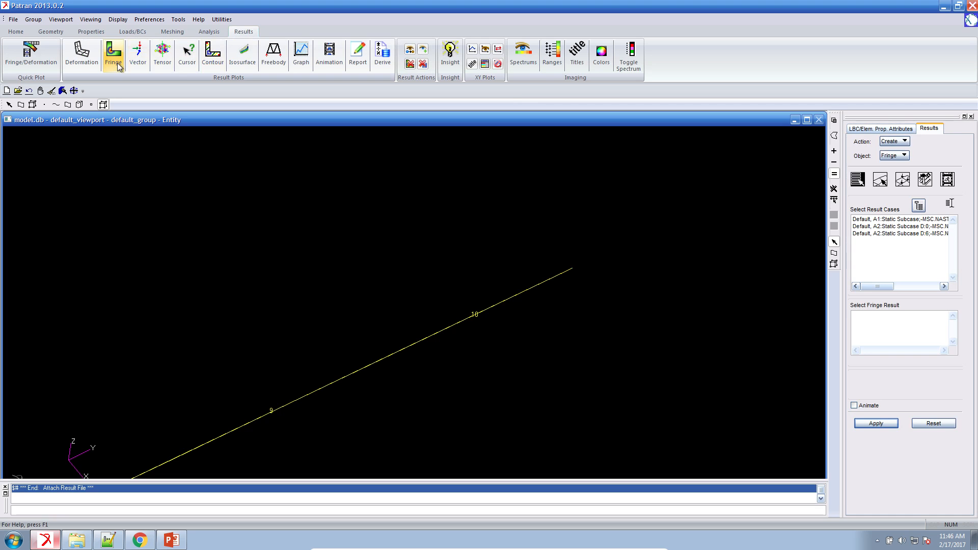
left_click(908, 228)
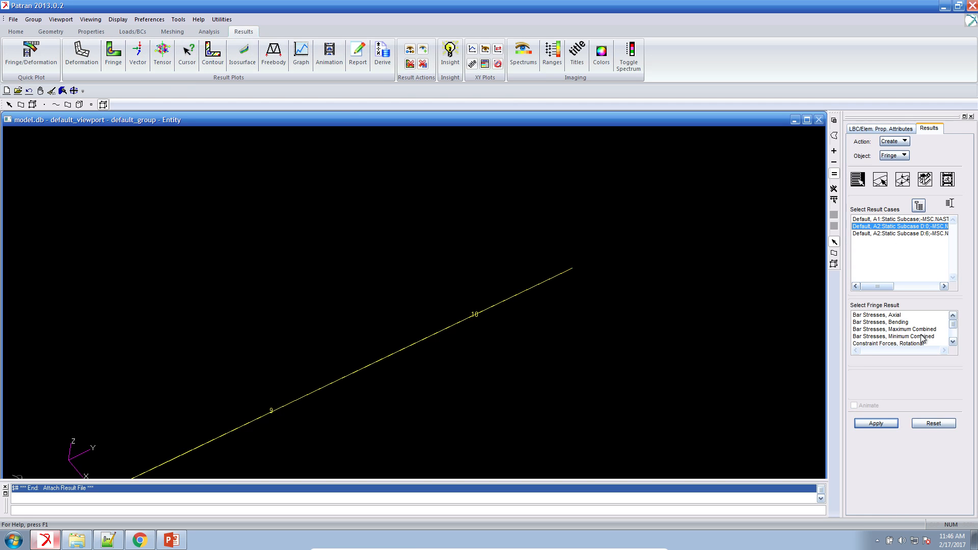
left_click(910, 323)
left_click(924, 378)
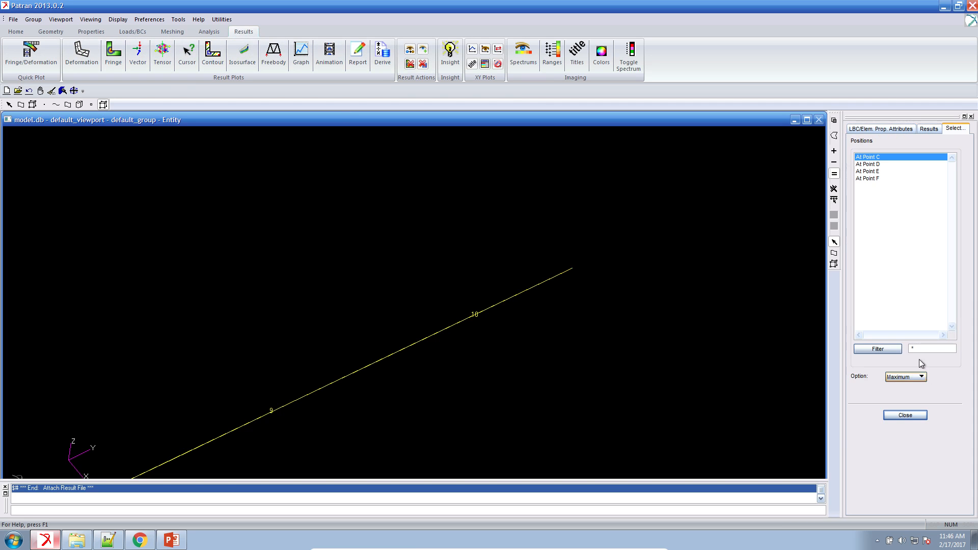
left_click(886, 171)
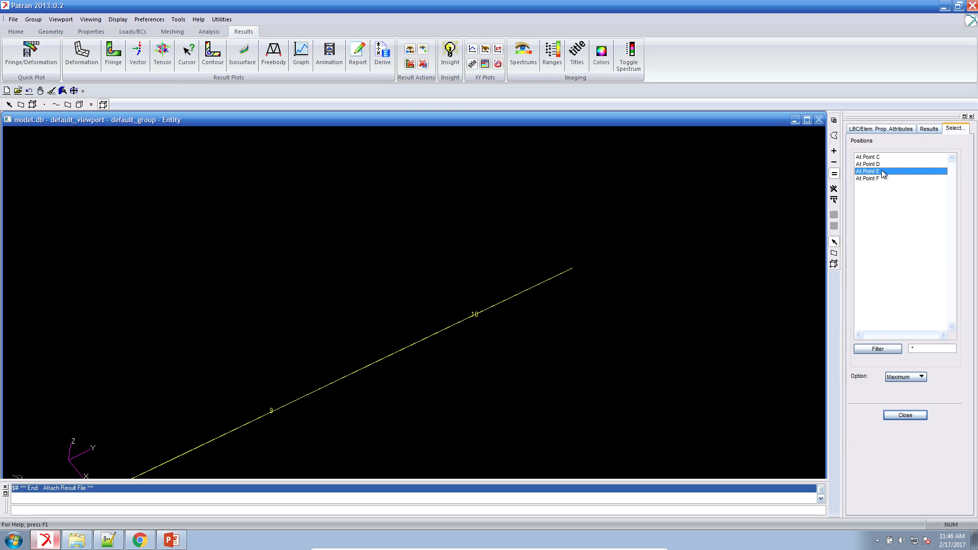
left_click(905, 415)
left_click(876, 423)
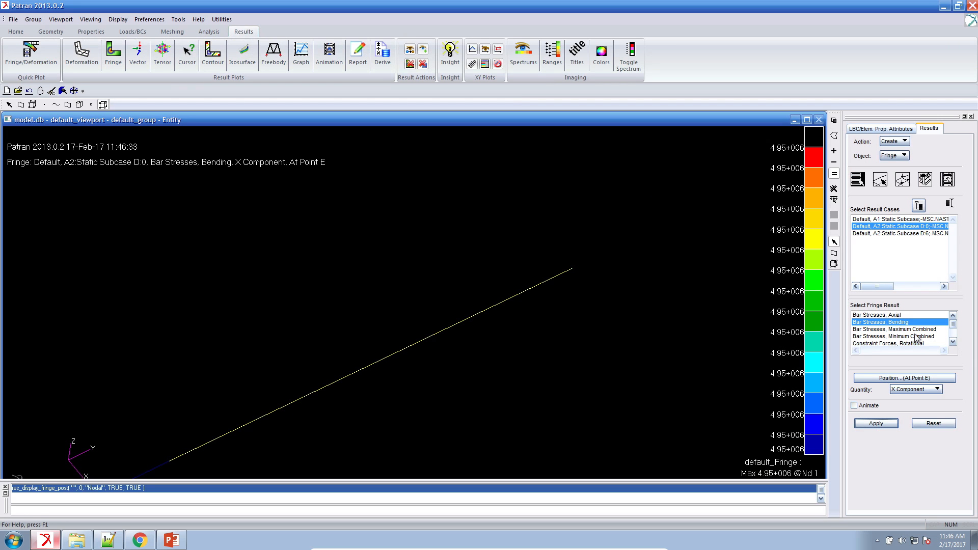
- Plot the Point E bending stress fringe for Static Subcase D:6 and compare it with the Results slide in PowerPoint
left_click(924, 234)
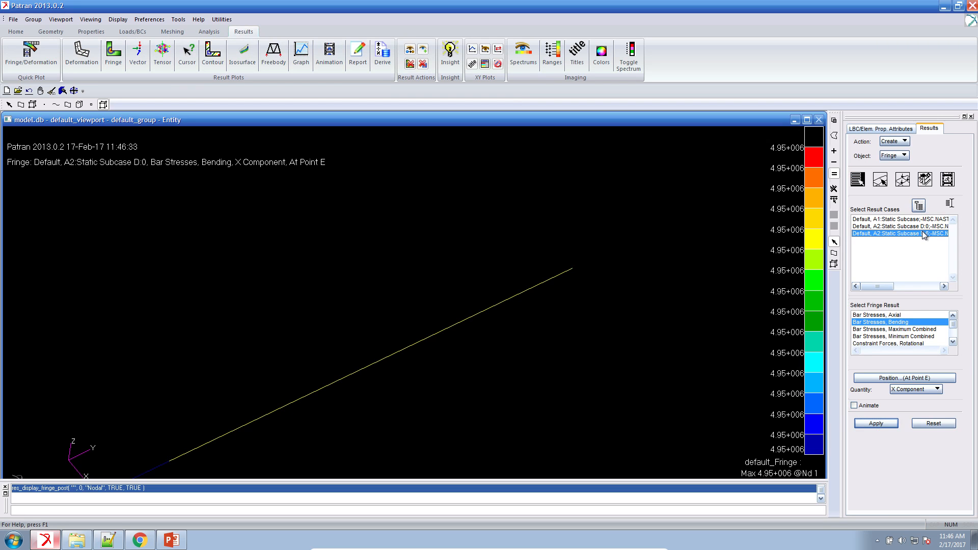
left_click(877, 425)
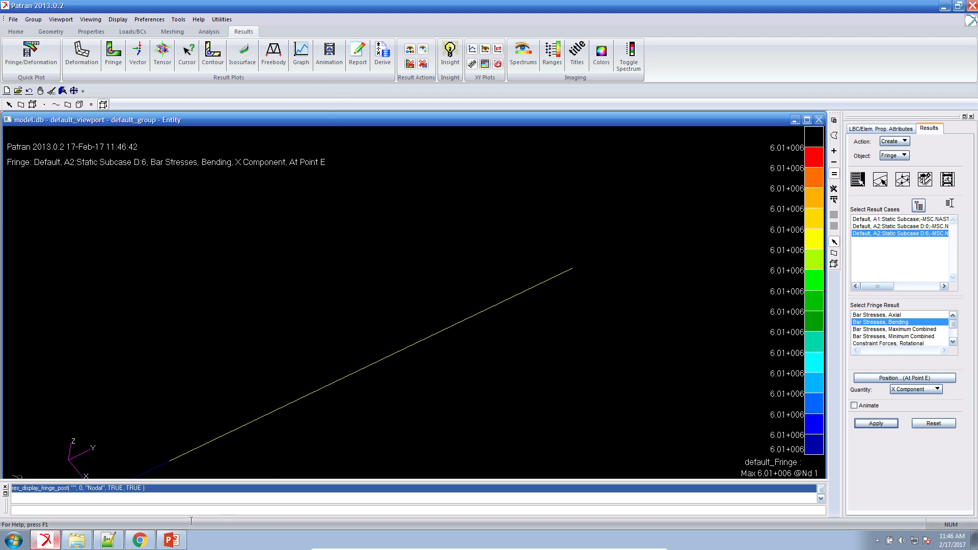
left_click(177, 540)
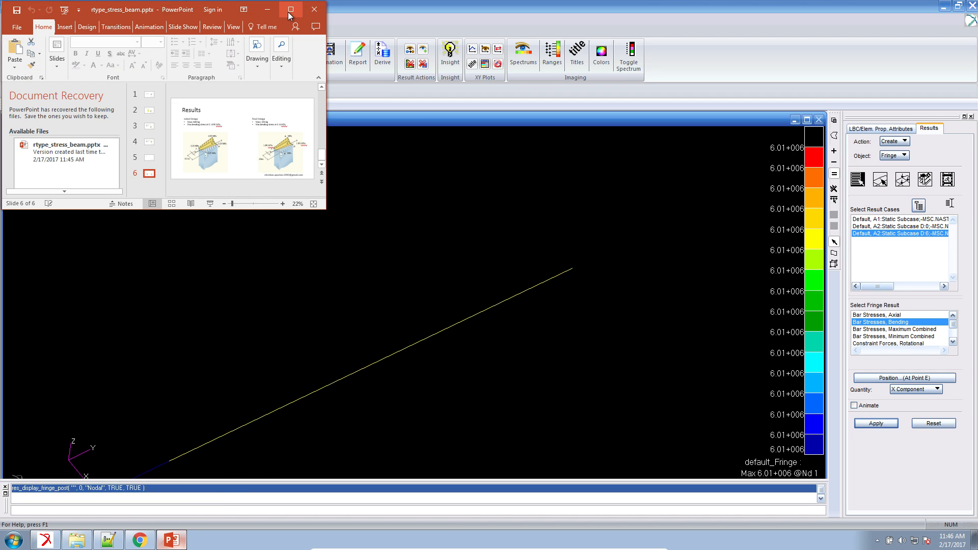
left_click(289, 10)
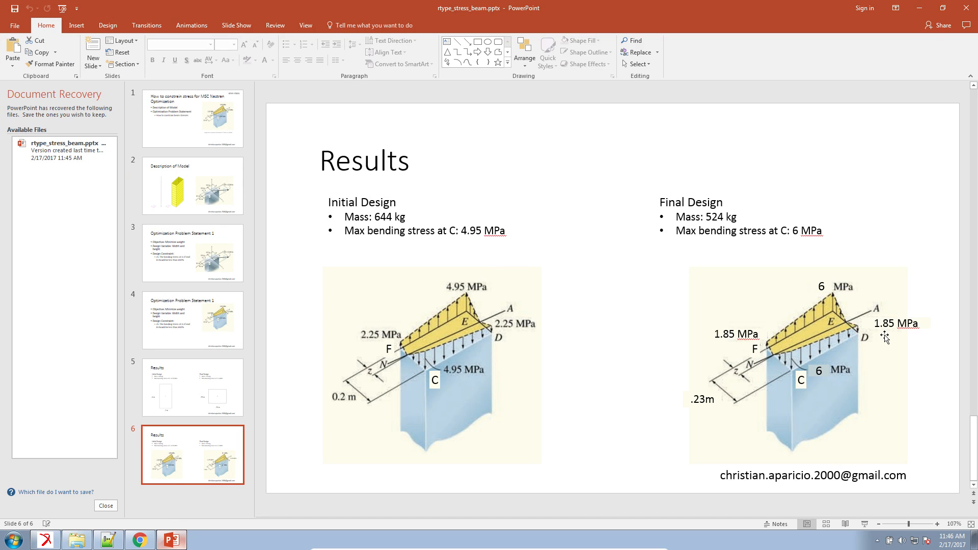
left_click(920, 8)
- Change the bending stress position to At Point D and replot the fringe for Static Subcase D:6
left_click(912, 378)
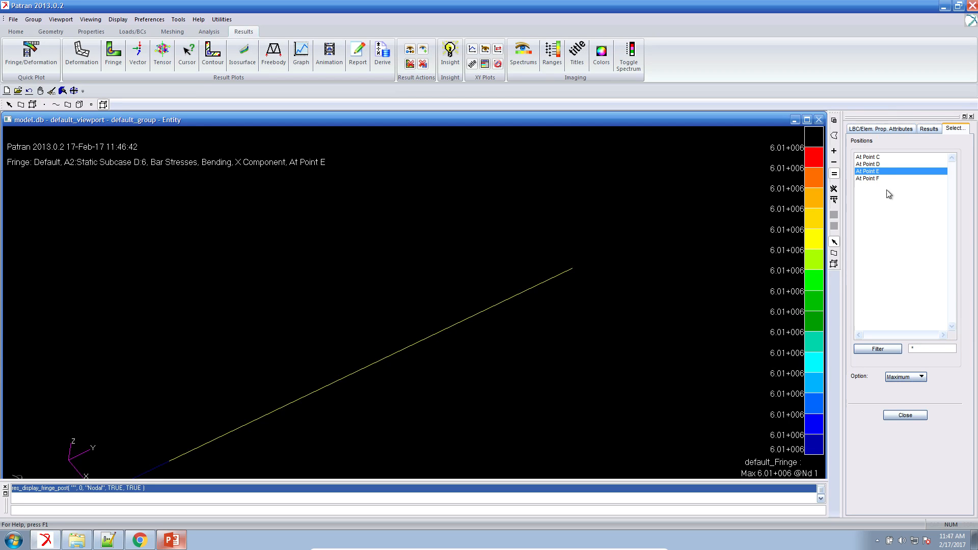
left_click(872, 164)
left_click(892, 416)
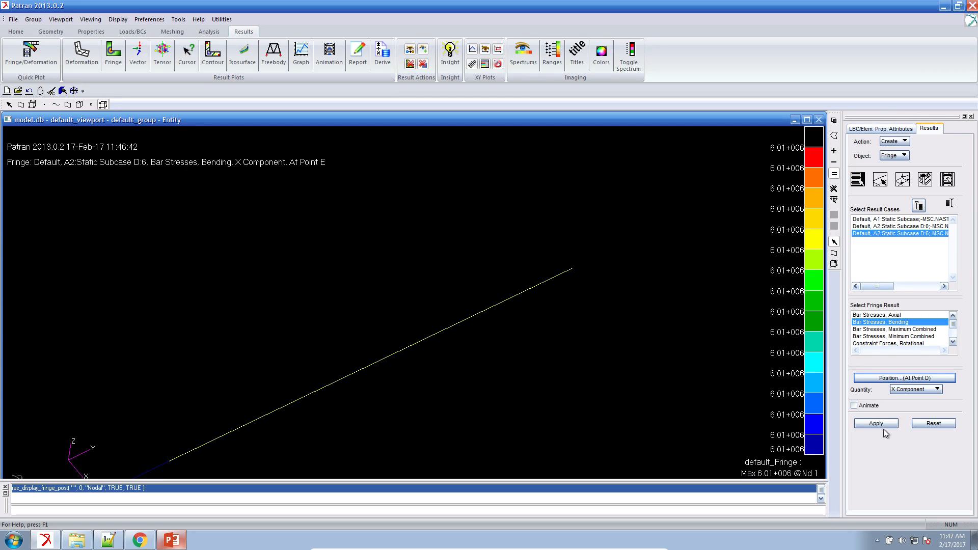
left_click(884, 425)
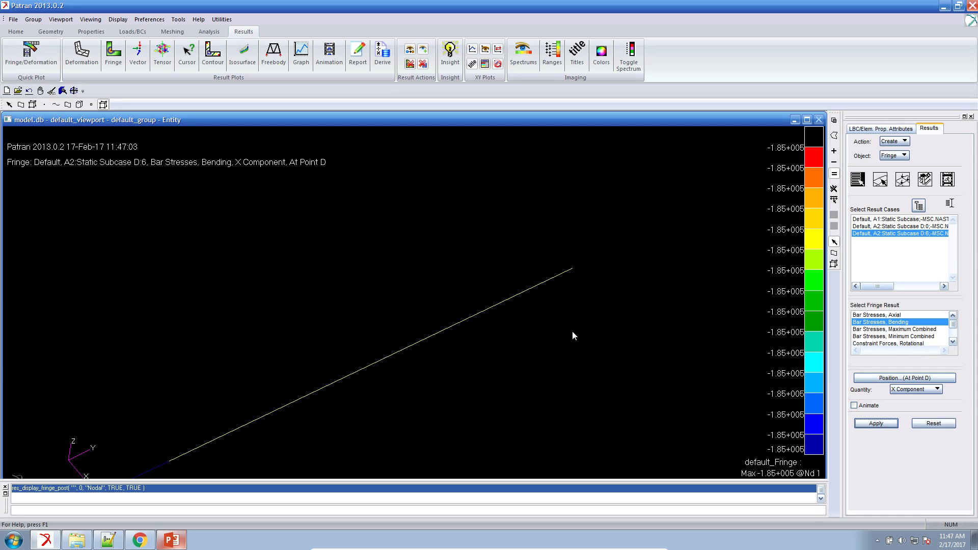
middle_click_drag(580, 316, 569, 344)
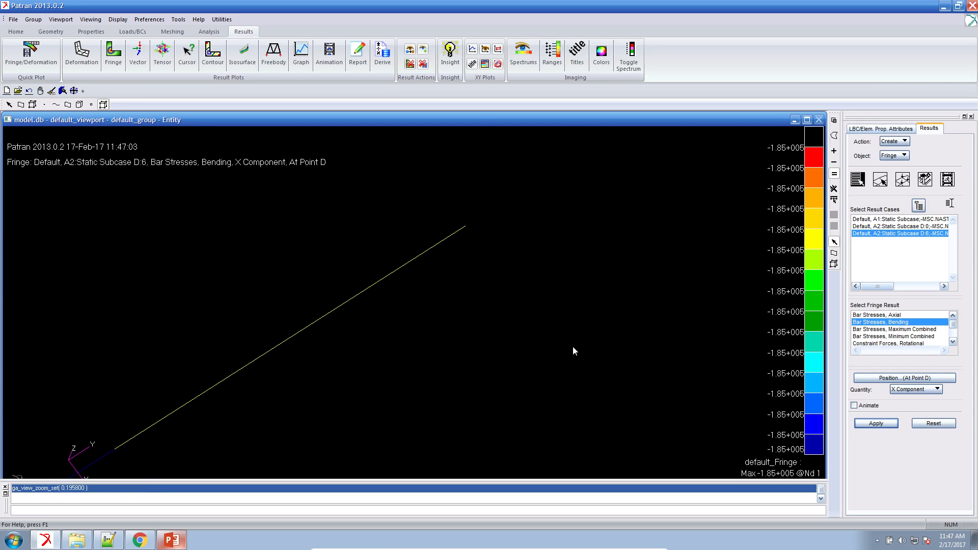
- Switch to the Constraints page in Chrome and show the full r1 row of the Adjust constraints table at 125% zoom
left_click(943, 6)
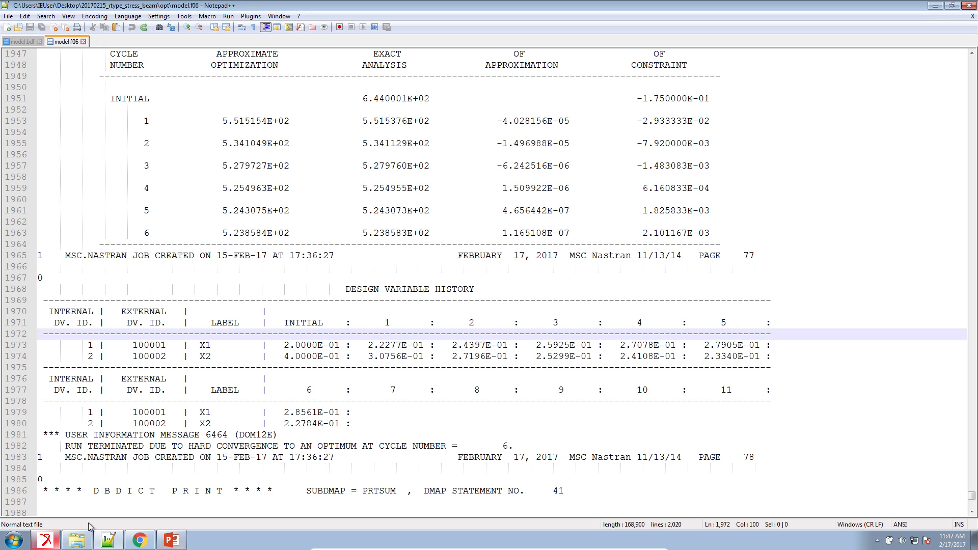
left_click(132, 541)
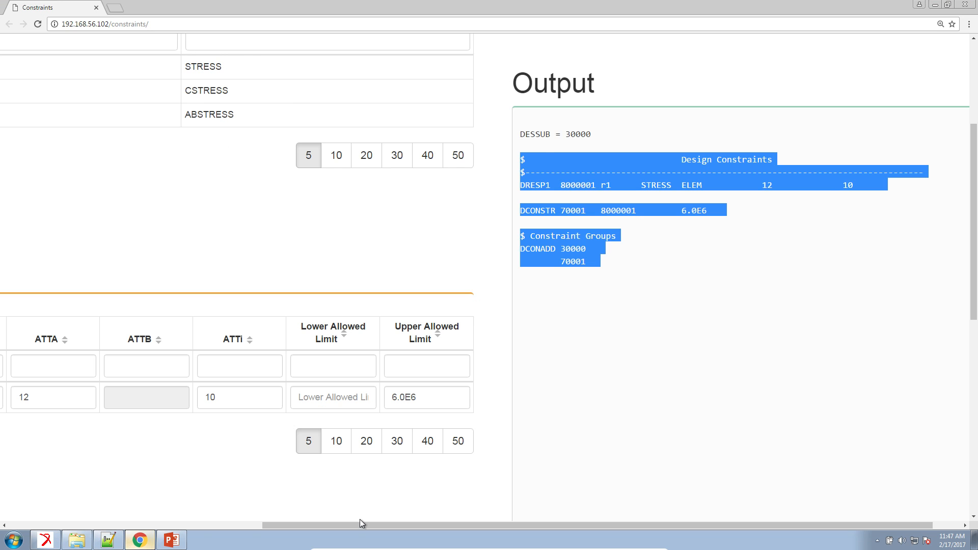
scroll(189, 514, "left", 4)
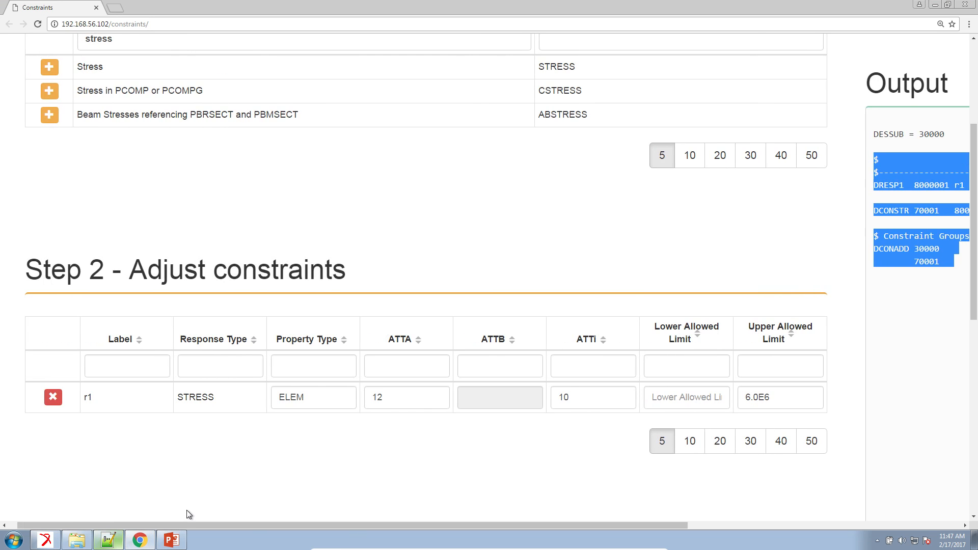
scroll(187, 511, "down", 1, "ctrl")
scroll(186, 511, "up", 1, "ctrl")
scroll(187, 511, "down", 1, "ctrl")
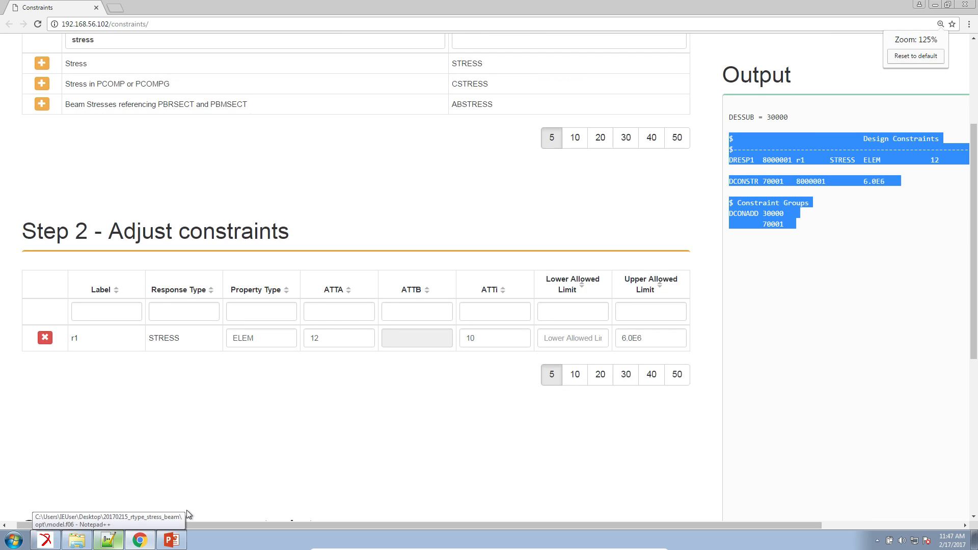
scroll(187, 506, "up", 1)
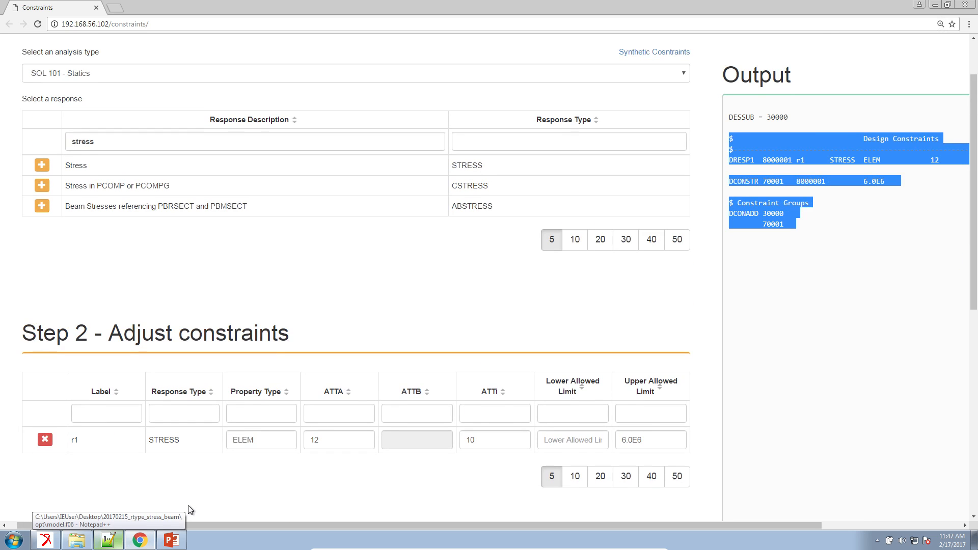
scroll(188, 509, "down", 1)
- Add elements 9 and 8 after element 10 in the ATTi field of constraint r1
left_click(501, 393)
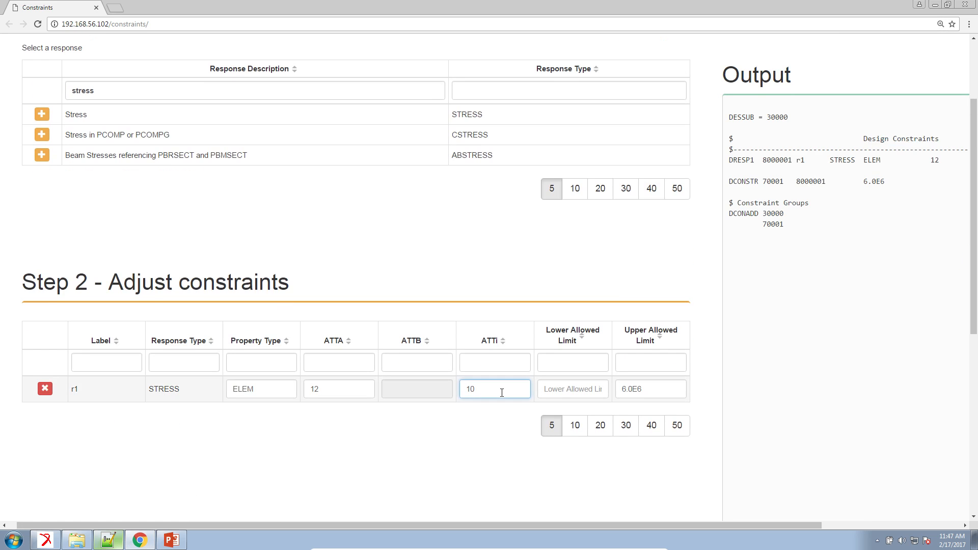
type(", 9, 8,")
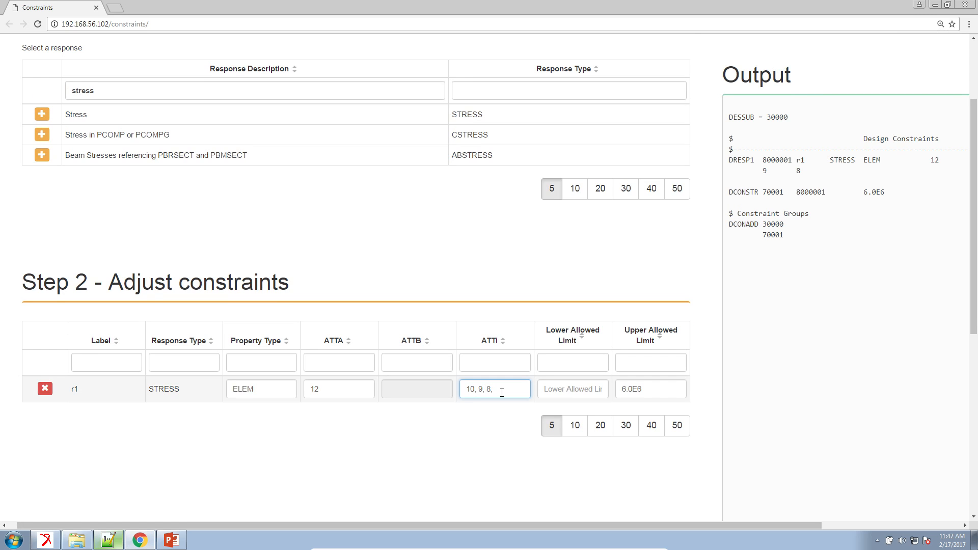
- Clear the ATTi element IDs and the ELEM property type of constraint r1
key("BackSpace")
key("BackSpace")
key("BackSpace")
key("BackSpace")
key("BackSpace")
key("BackSpace")
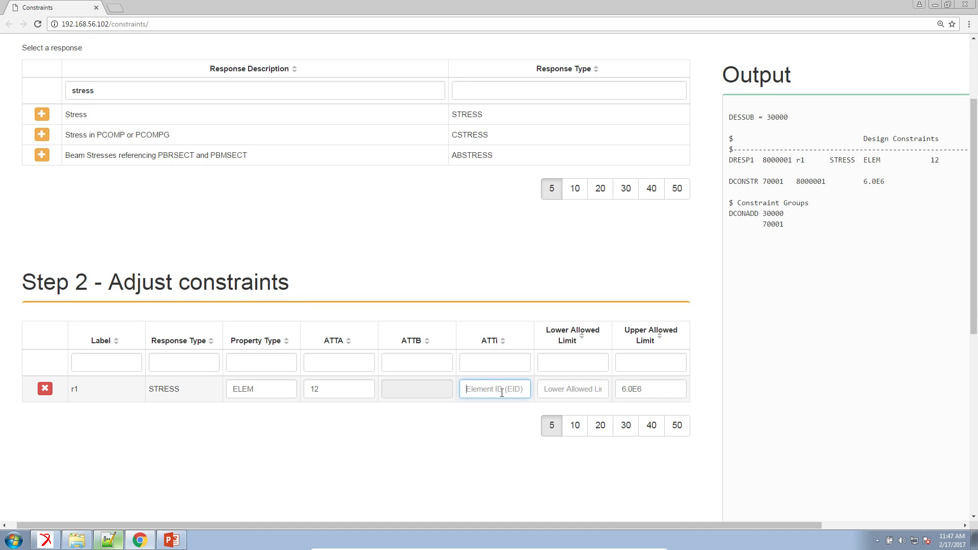
left_click_drag(291, 388, 222, 393)
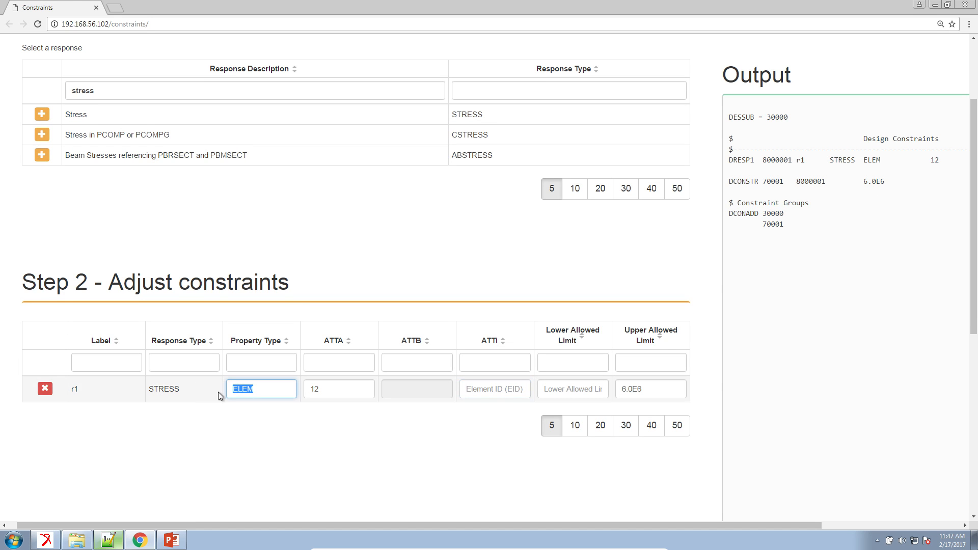
key("BackSpace")
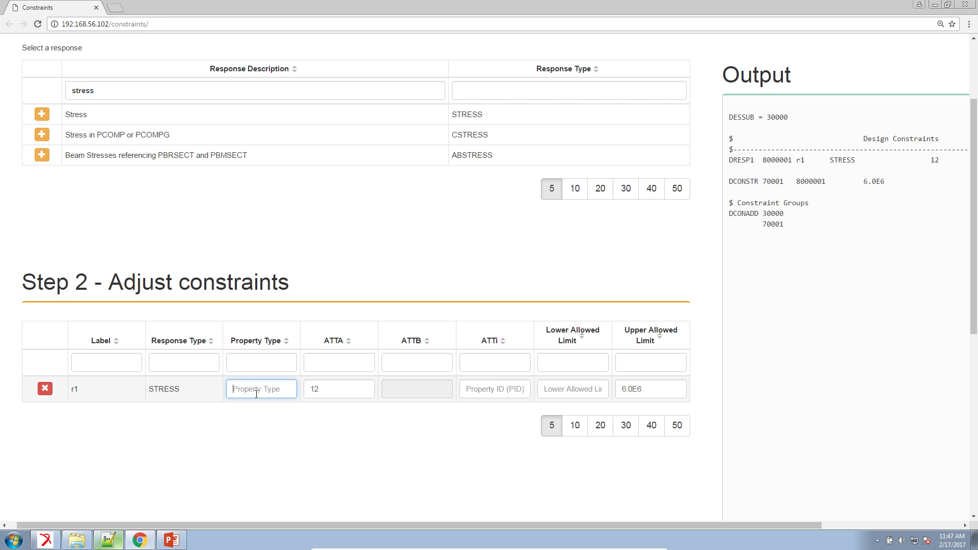
- Switch to model.bdf in Notepad++ and highlight the PBARL entry name in the bulk data
left_click(108, 540)
scroll(85, 234, "up", 6)
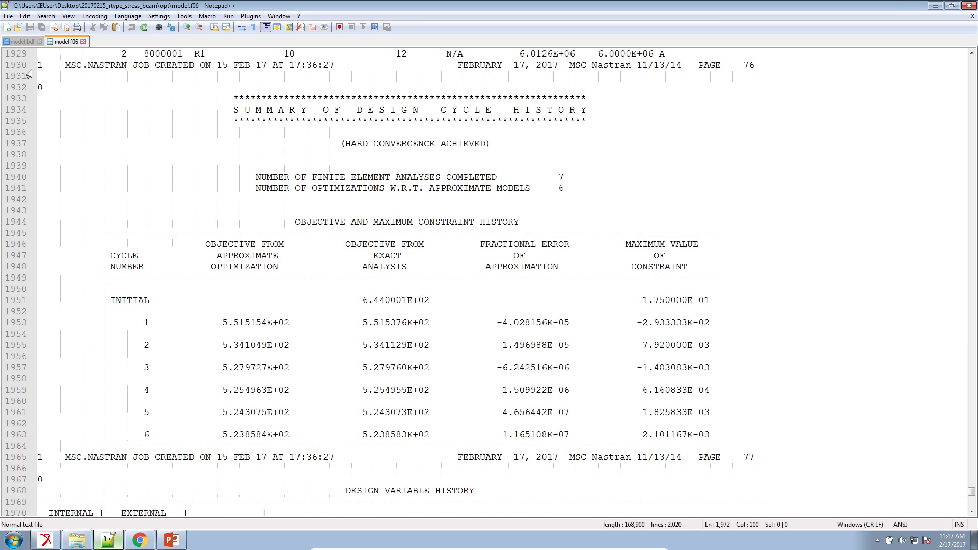
left_click(28, 42)
scroll(94, 182, "up", 10)
scroll(71, 199, "up", 4)
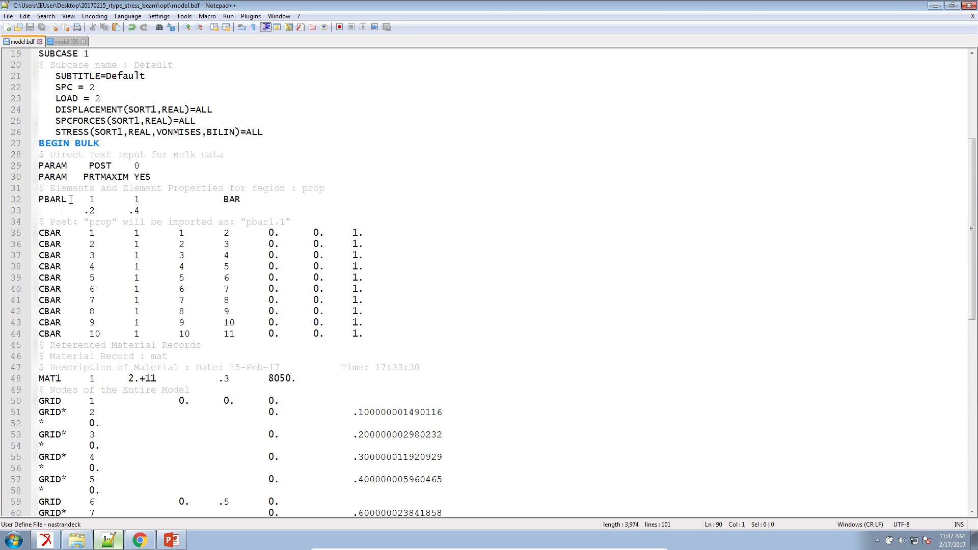
left_click_drag(67, 204, 39, 204)
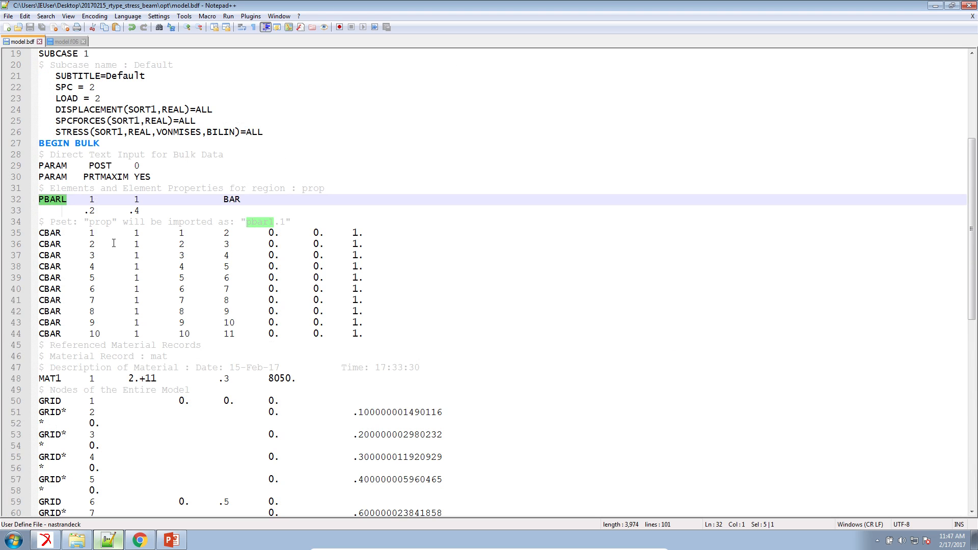
- Highlight the property ID column of the CBAR entries, locate the PBARL property ID, and return to the Constraints page
left_click(136, 234)
left_click_drag(136, 234, 139, 334, "alt")
left_click_drag(134, 234, 140, 234)
left_click(129, 233)
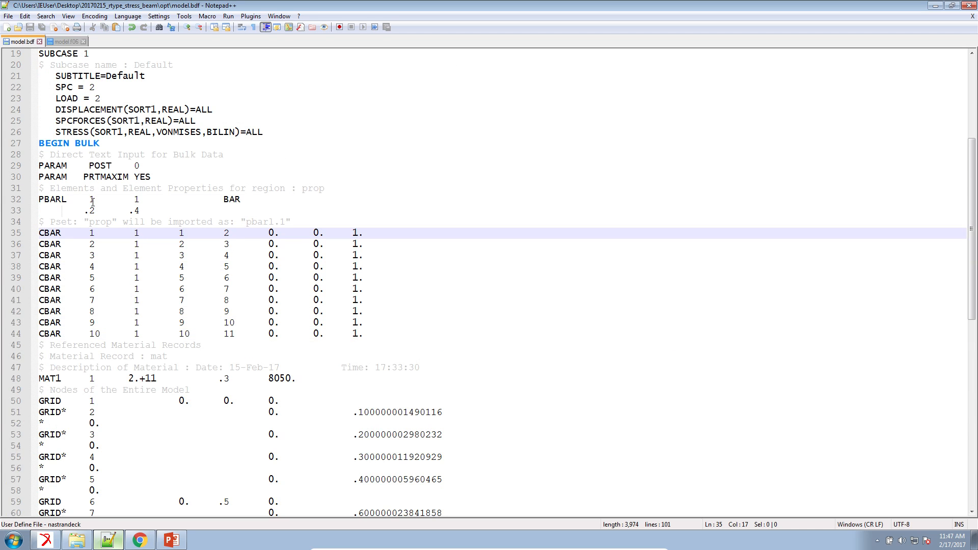
left_click(90, 200)
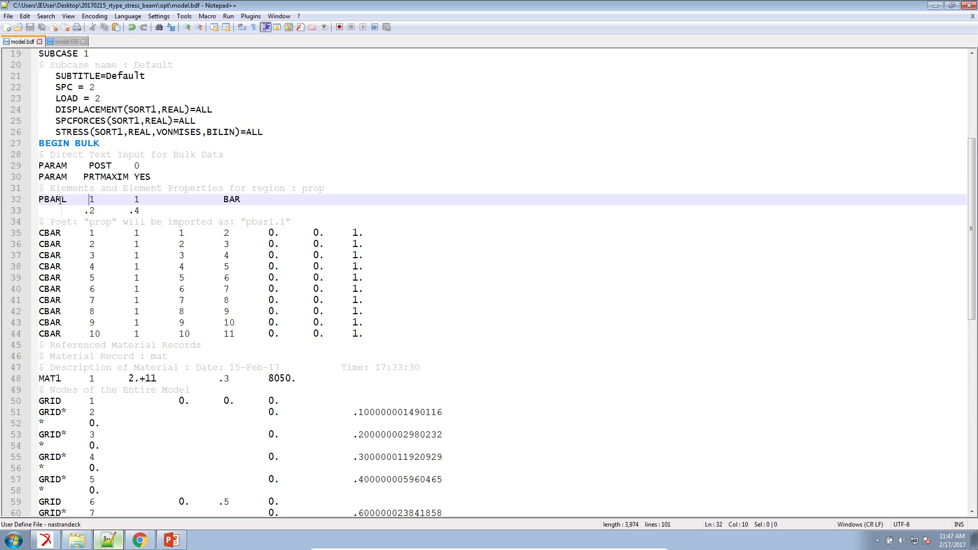
left_click(935, 6)
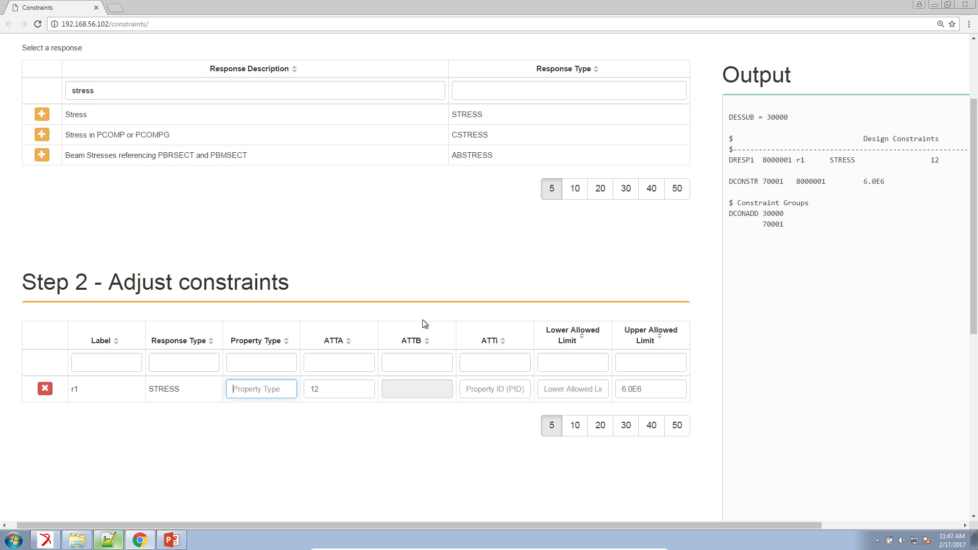
- Set the property type of constraint r1 to PBARL with ATTi property ID 1, and check the beam model in Patran
type("PBARL")
key("Tab")
key("Tab")
type("1")
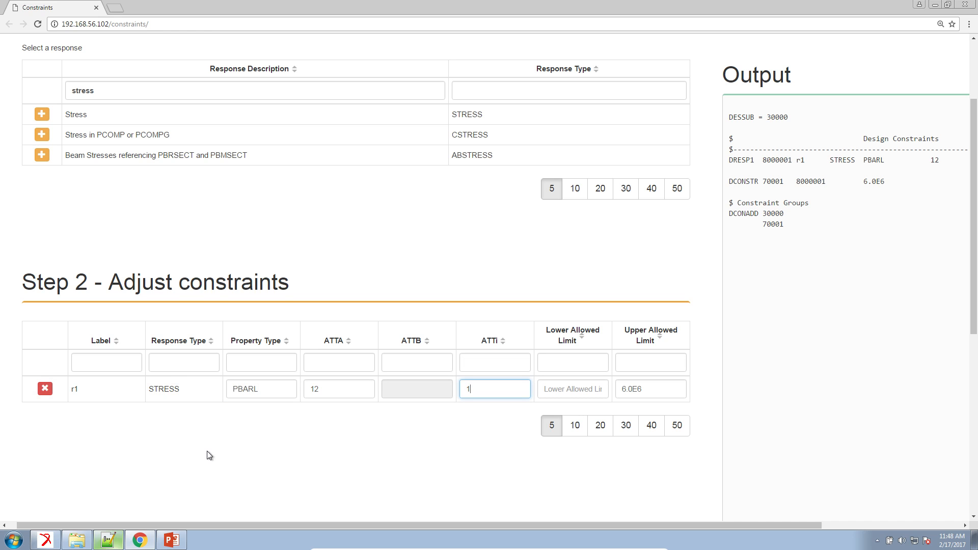
left_click(55, 541)
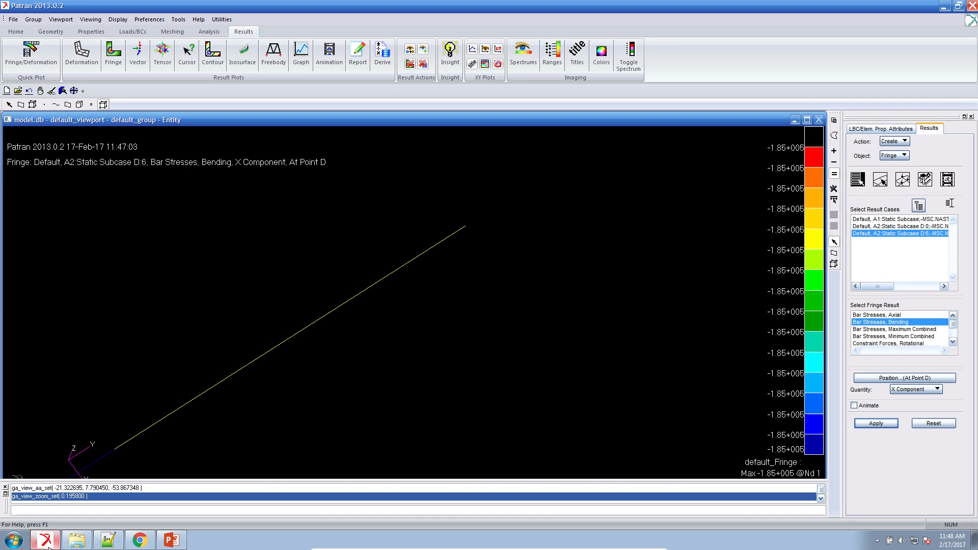
left_click(48, 545)
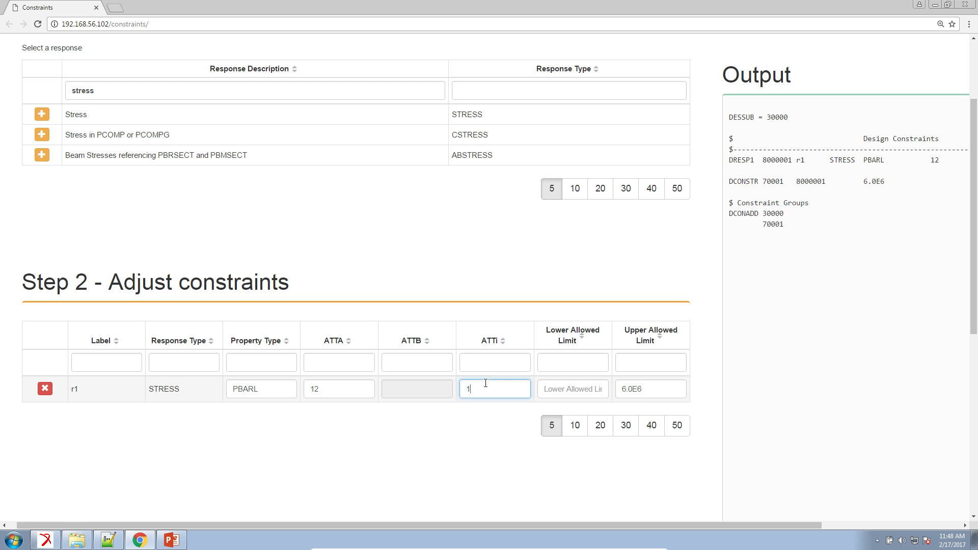
- Try adding property IDs 2, 3, 4 and 5 to the ATTi of constraint r1, and remove them again
type(", 2, 3, 4, 5")
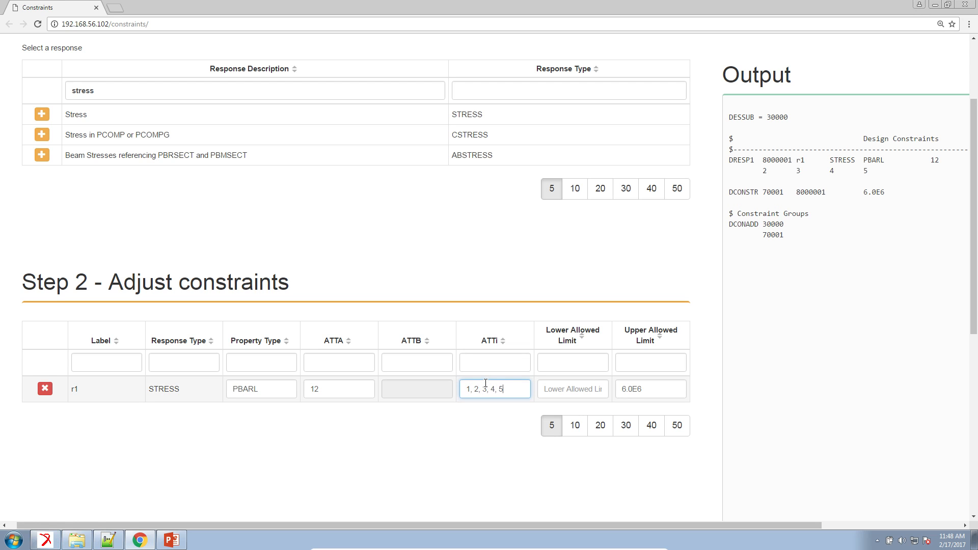
left_click_drag(508, 385, 466, 394)
left_click(473, 392)
left_click_drag(500, 390, 520, 384)
left_click(474, 391)
key("BackSpace")
left_click(493, 415)
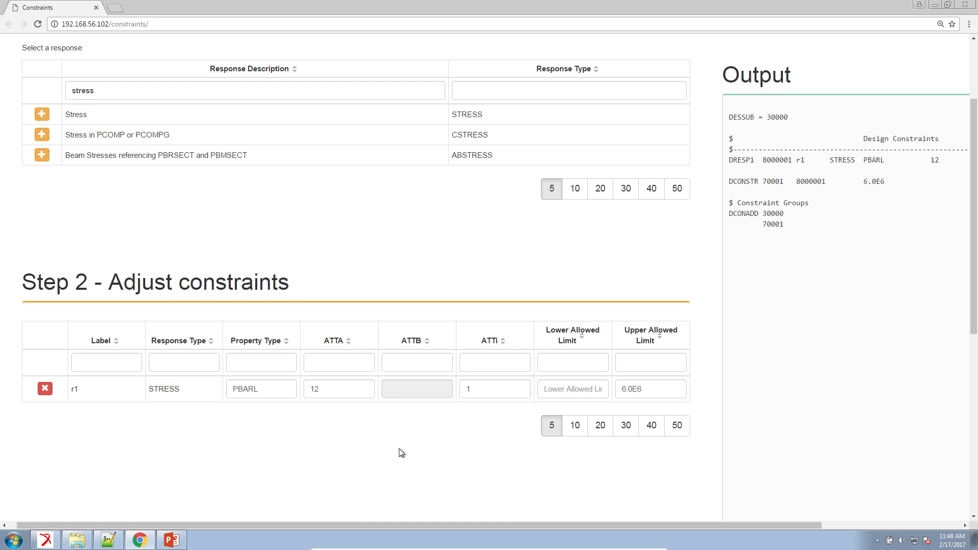
- Switch to PowerPoint, start the slide show from the Results slide and turn on the laser pointer
left_click(171, 540)
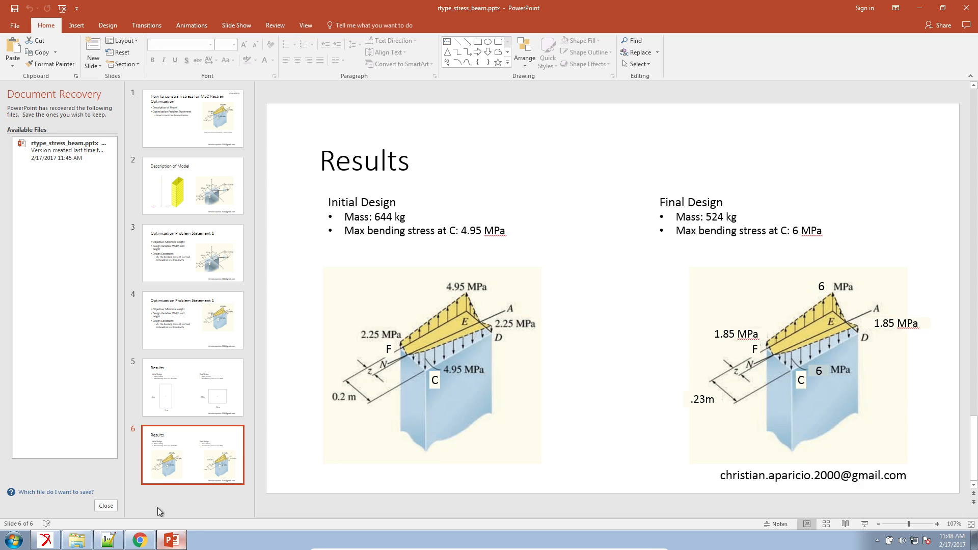
left_click(865, 523)
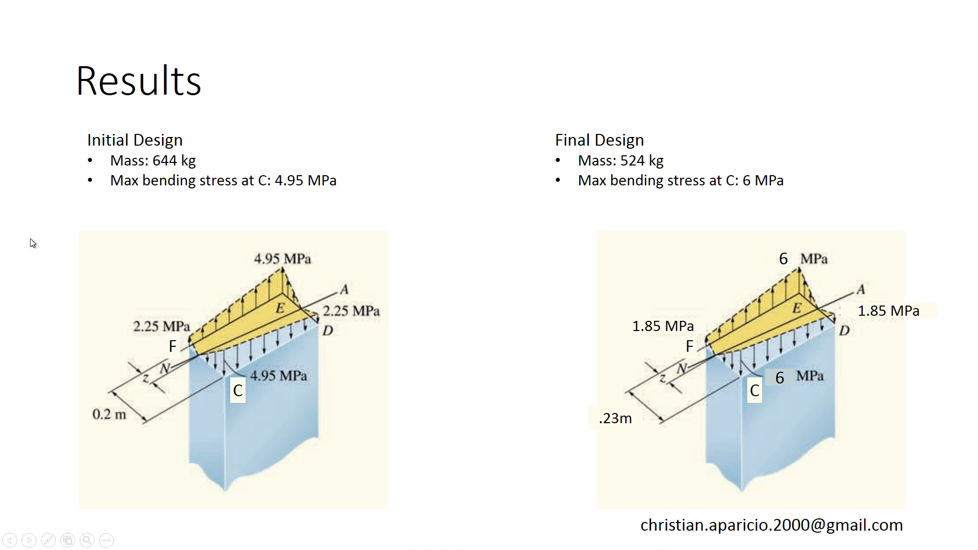
left_click(49, 539)
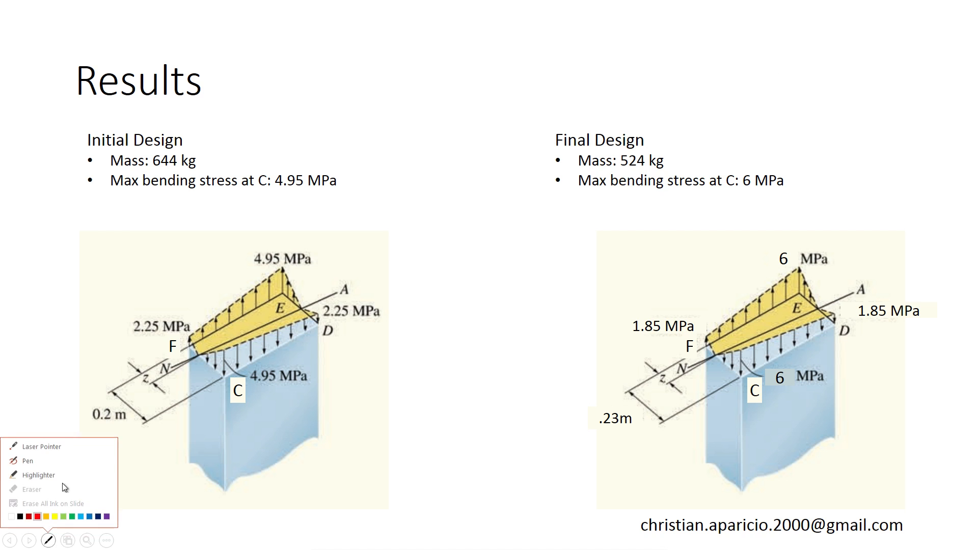
left_click(67, 447)
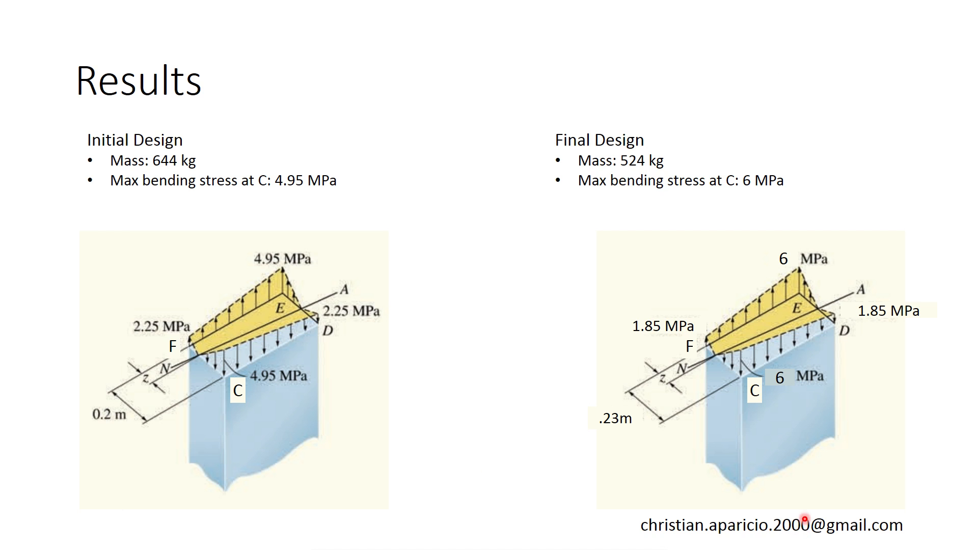